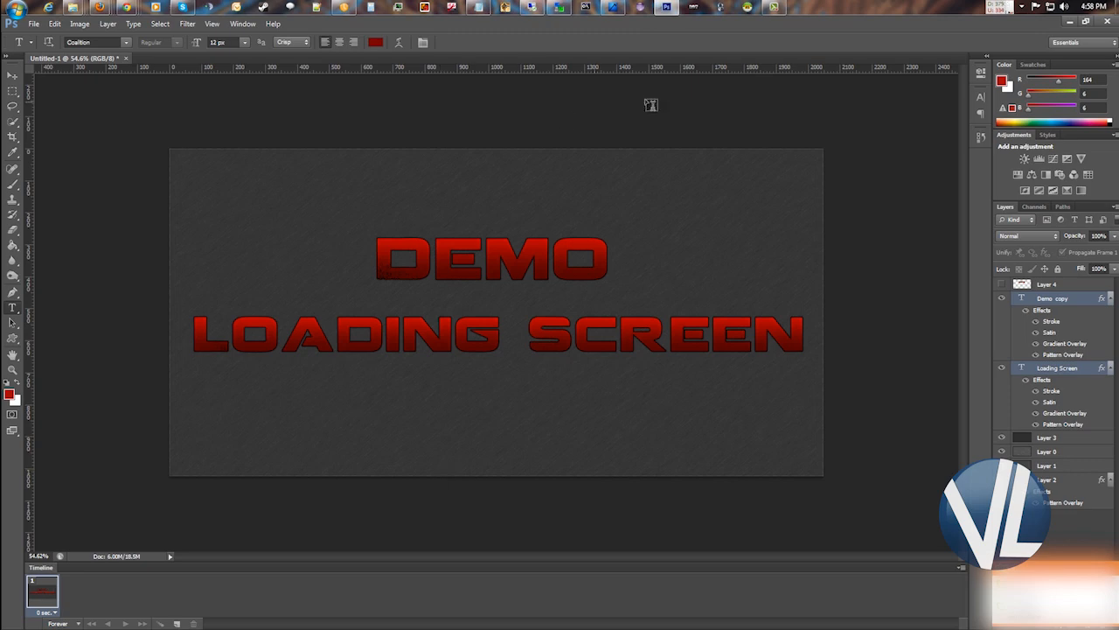
pyautogui.click(913, 217)
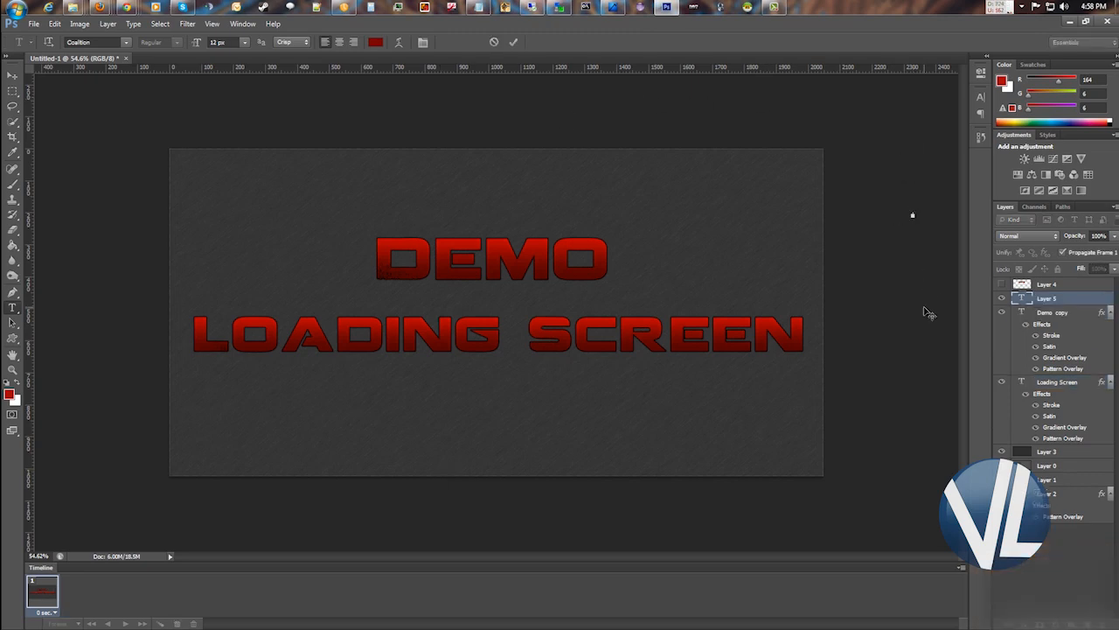
pyautogui.click(1094, 557)
pyautogui.click(1075, 300)
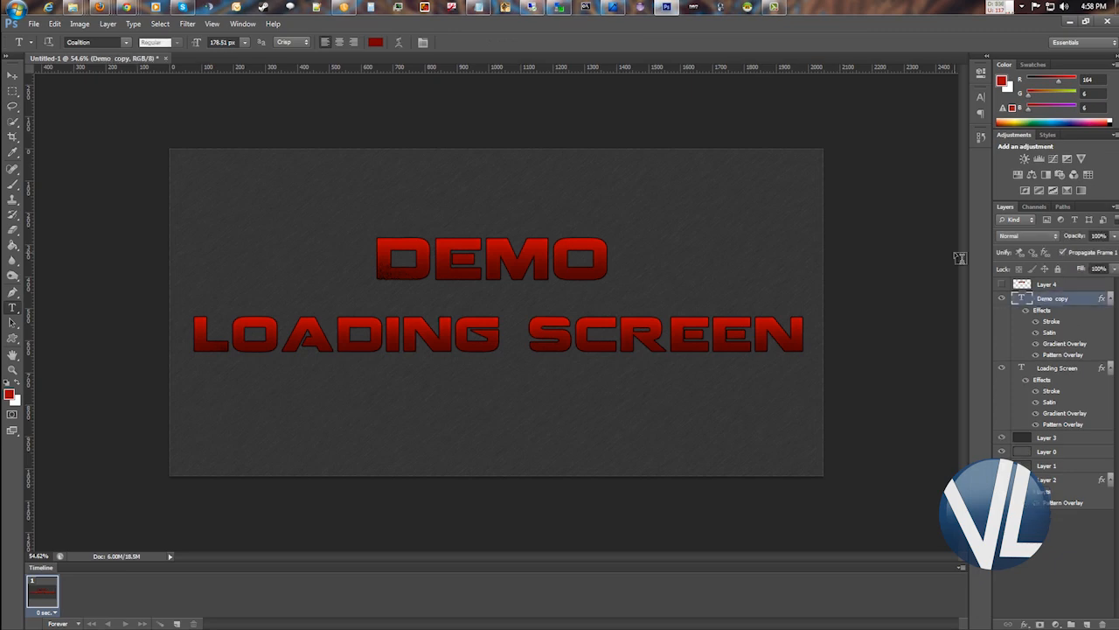
# - Check the pixel dimensions of the loading screen image without changing them
pyautogui.hotkey('ctrl', 'alt', 'i')
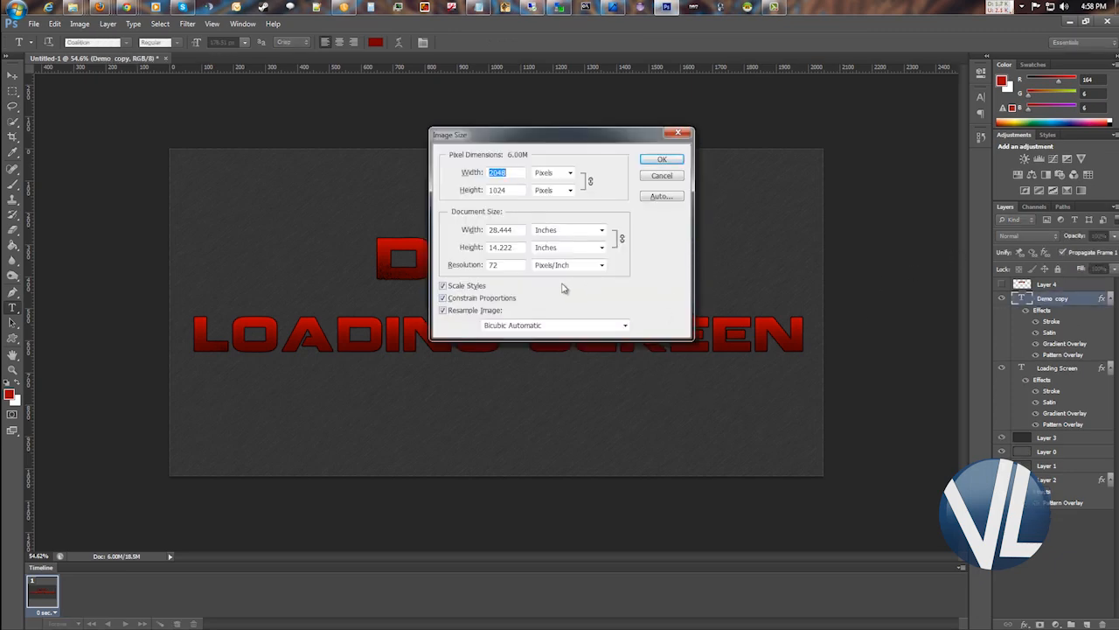
pyautogui.press('Escape')
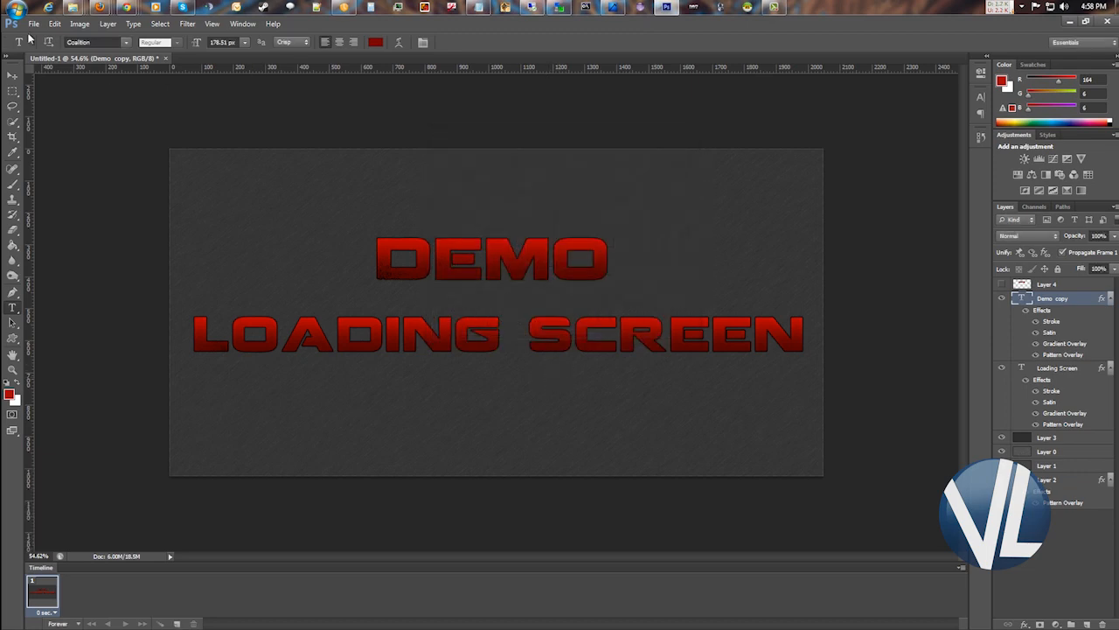
# - Start a Save for Web JPEG export, raise the quality to 86 and show the preview at 50%
pyautogui.click(33, 24)
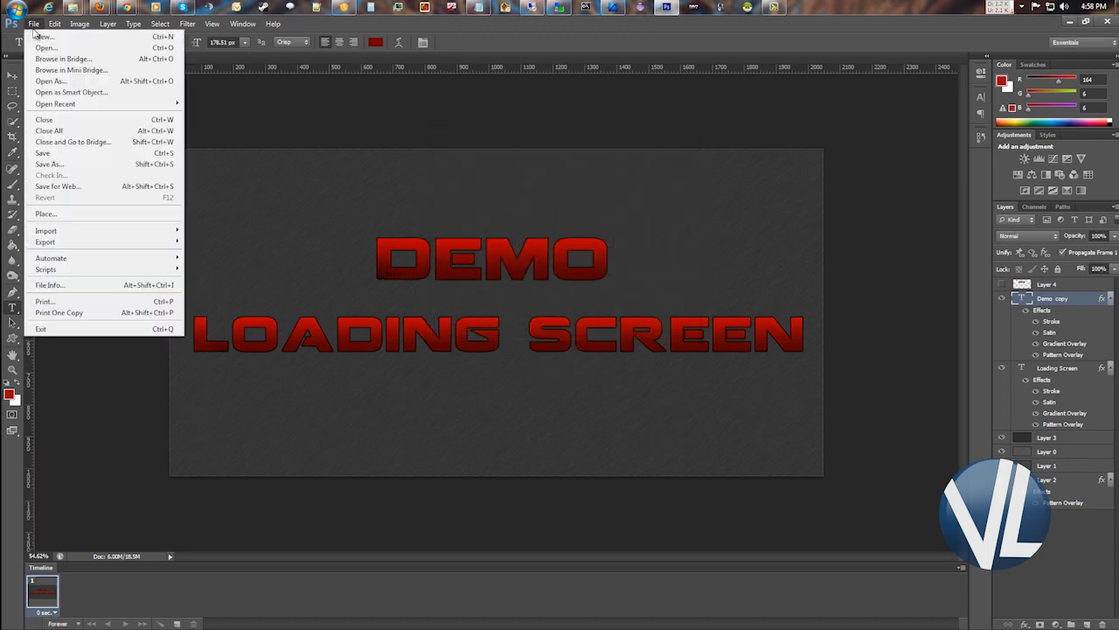
pyautogui.click(109, 187)
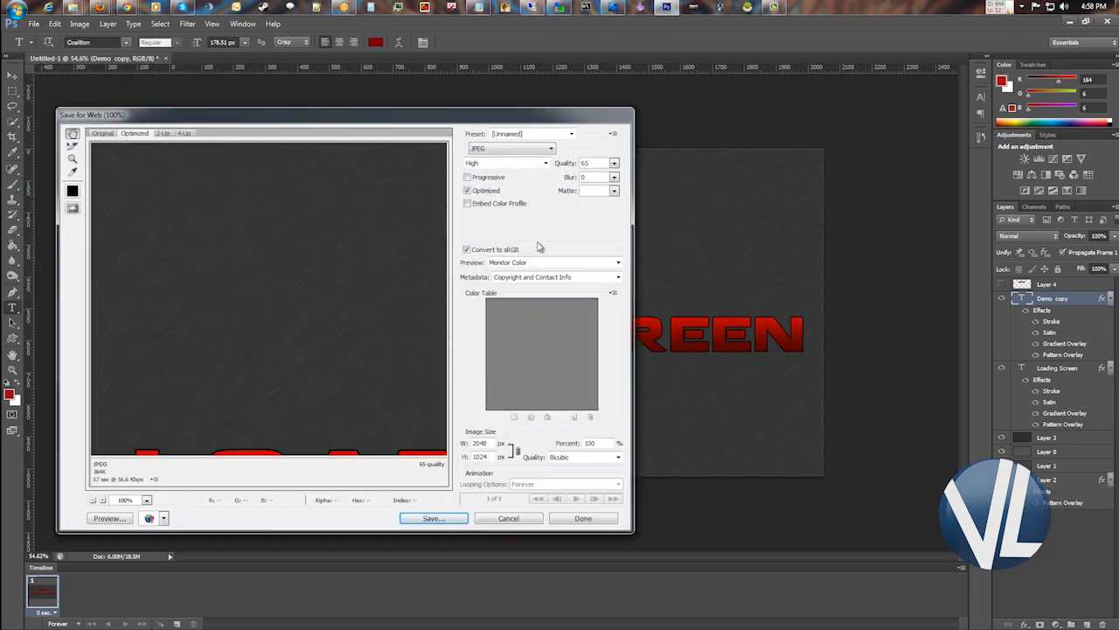
pyautogui.click(615, 163)
pyautogui.moveTo(584, 174); pyautogui.dragTo(613, 197)
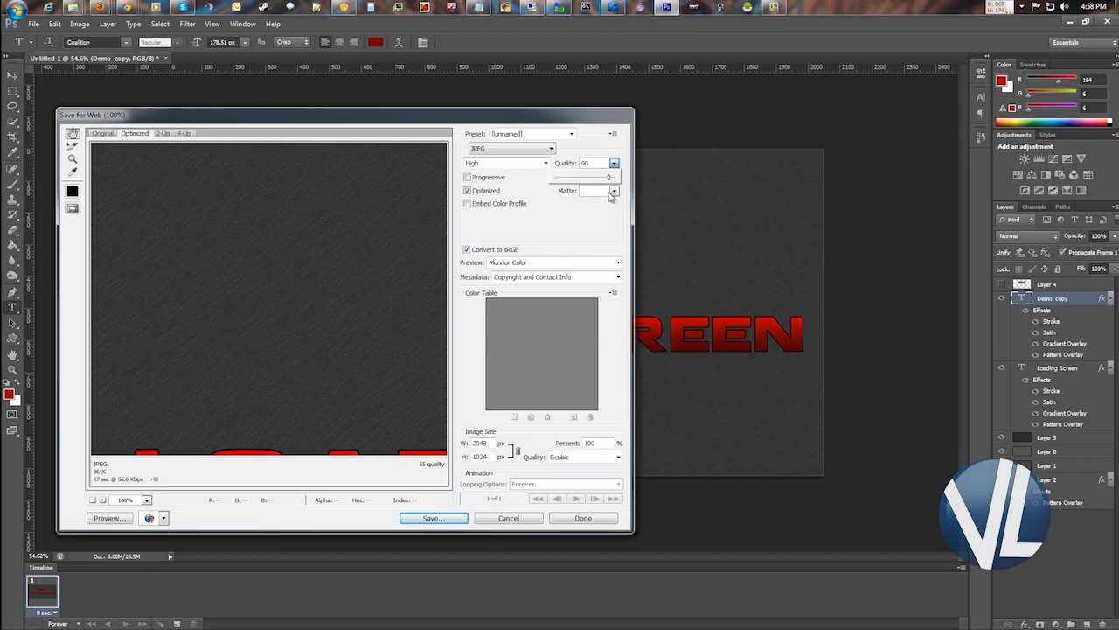
pyautogui.press('z')
pyautogui.keyDown('alt'); pyautogui.click(279, 321); pyautogui.keyUp('alt')
pyautogui.keyDown('alt'); pyautogui.click(279, 321); pyautogui.keyUp('alt')
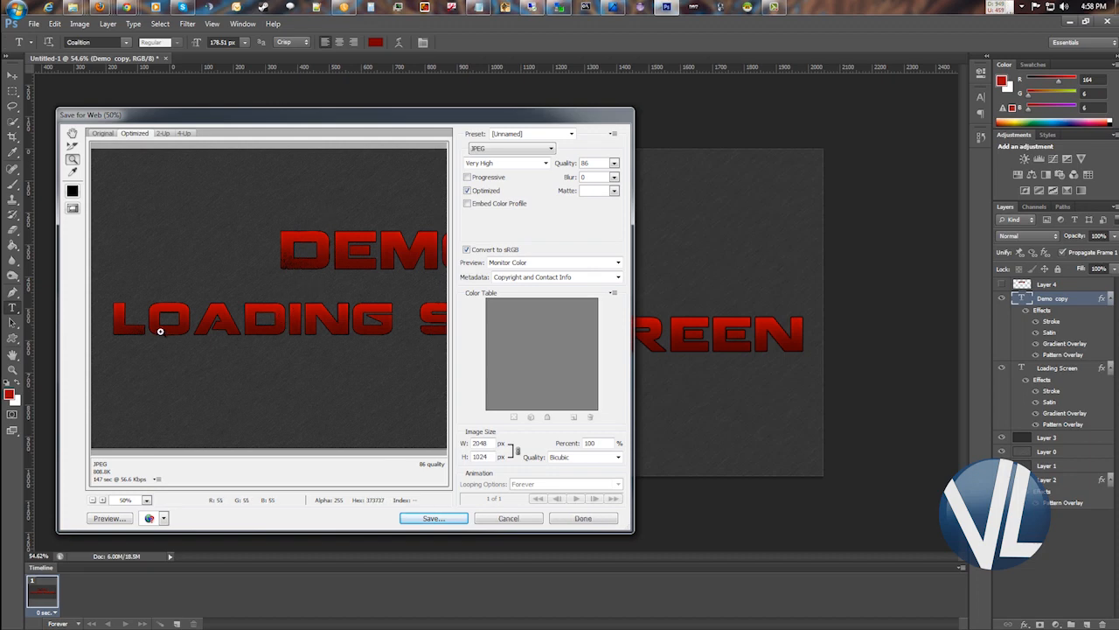
# - Set the JPEG quality to 72 and save the image, replacing the existing loadscreen.jpg
pyautogui.click(614, 163)
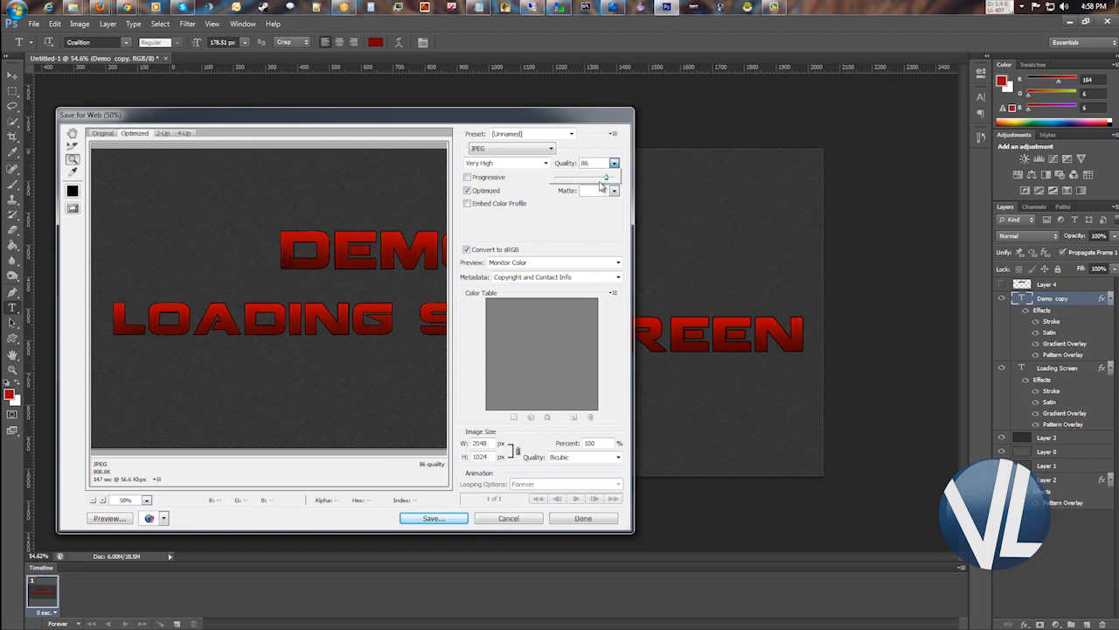
pyautogui.moveTo(588, 179)
pyautogui.mouseDown()
pyautogui.moveTo(544, 179)
pyautogui.moveTo(616, 178)
pyautogui.moveTo(600, 178)
pyautogui.mouseUp()
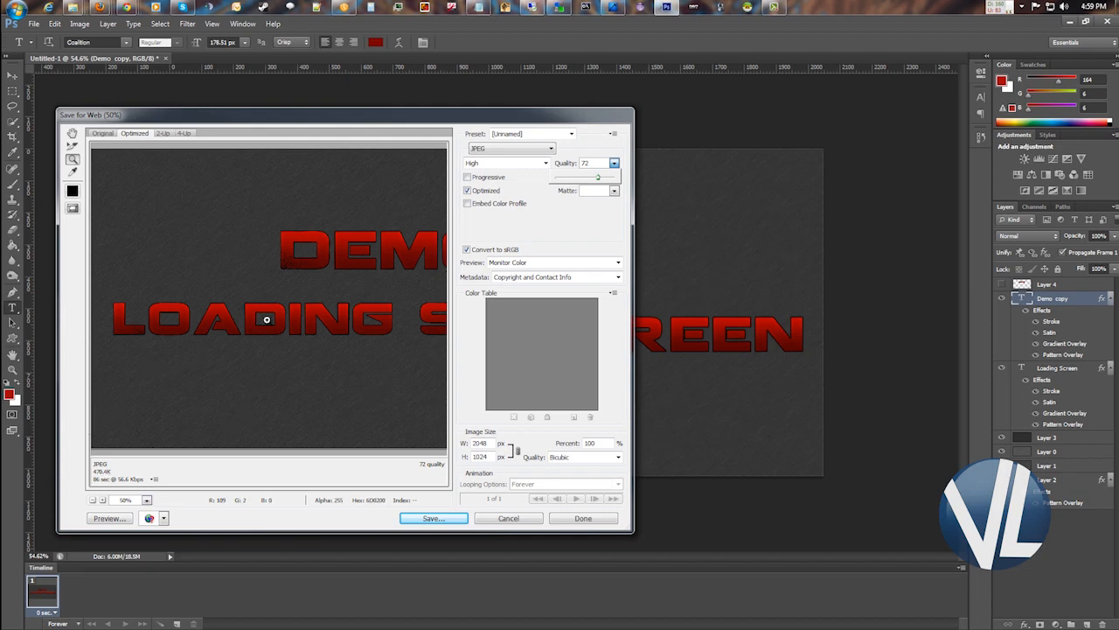
pyautogui.click(430, 518)
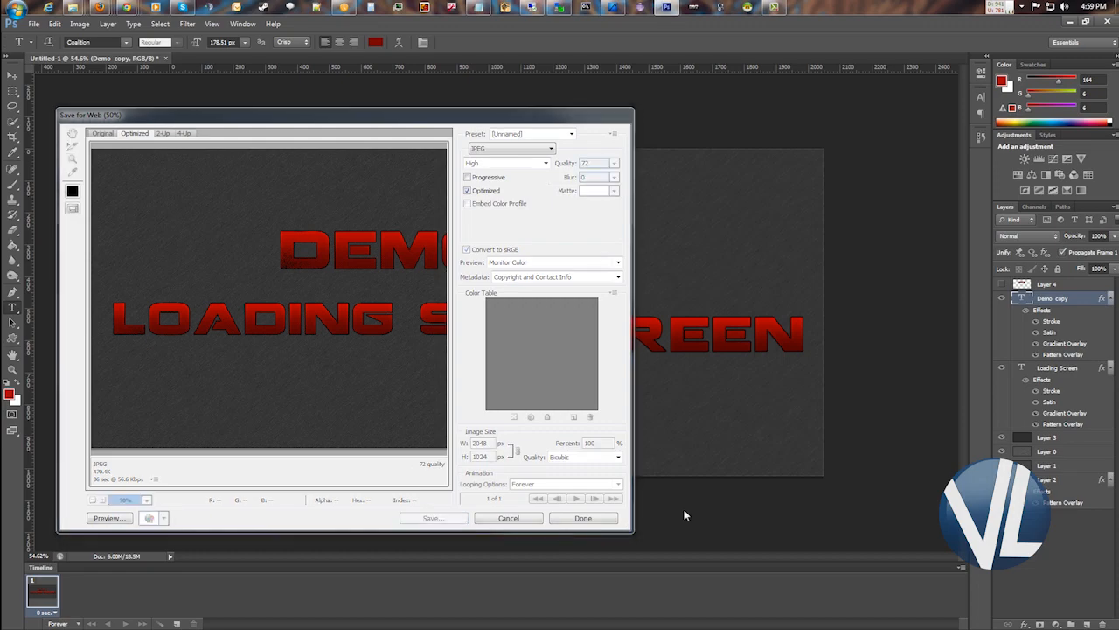
pyautogui.doubleClick(154, 298)
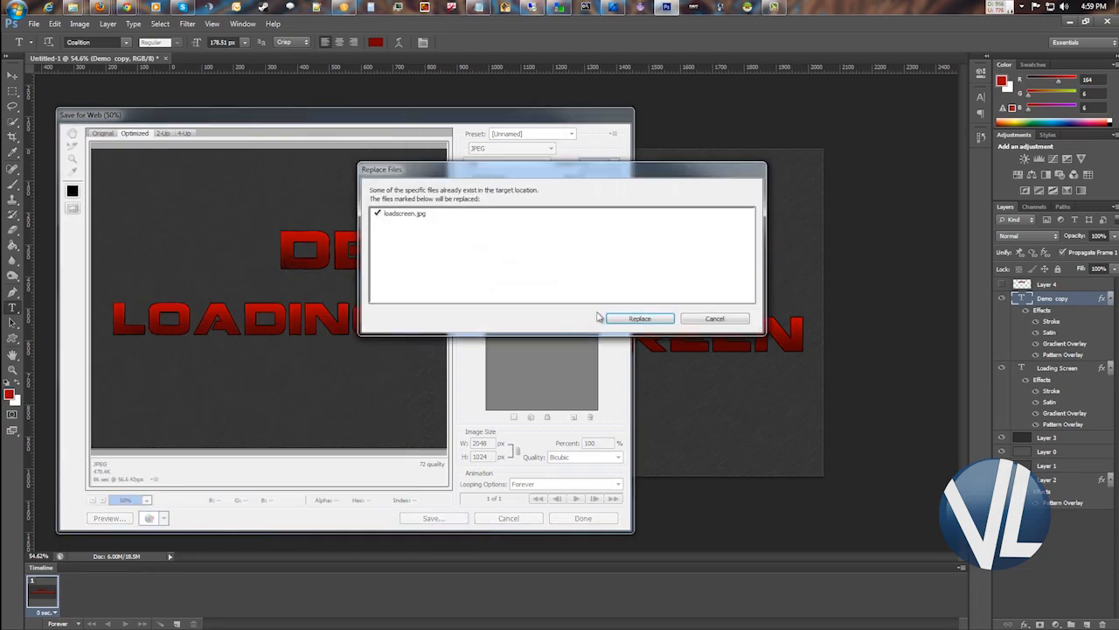
pyautogui.click(644, 322)
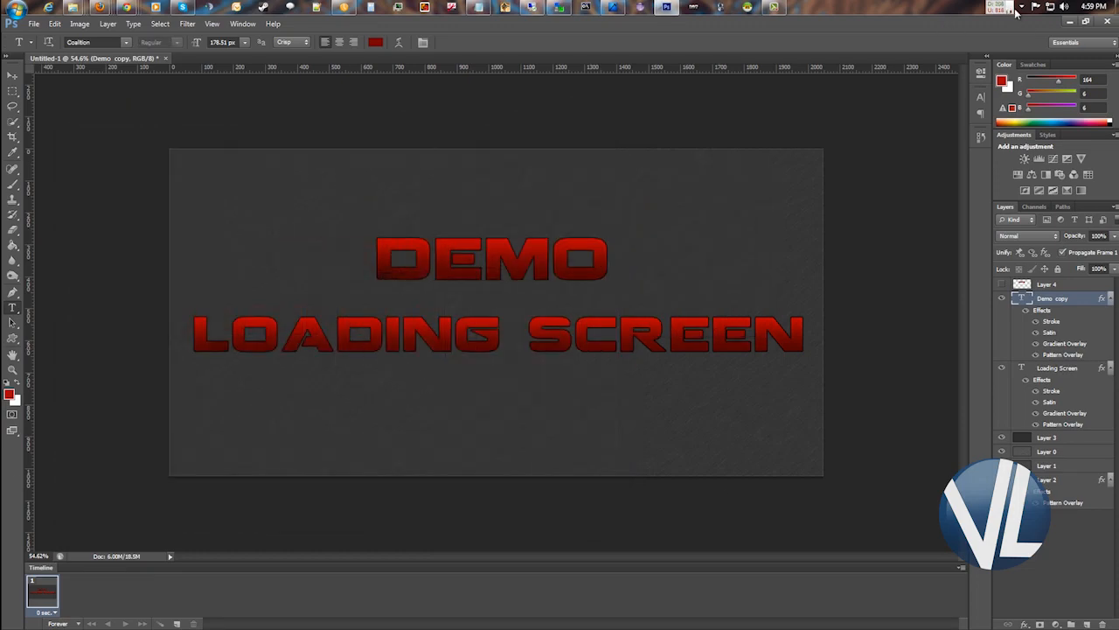
# - Switch to WinSCP, disconnect the open session and log in again with the stored Demo DayZ Server session
pyautogui.click(1069, 26)
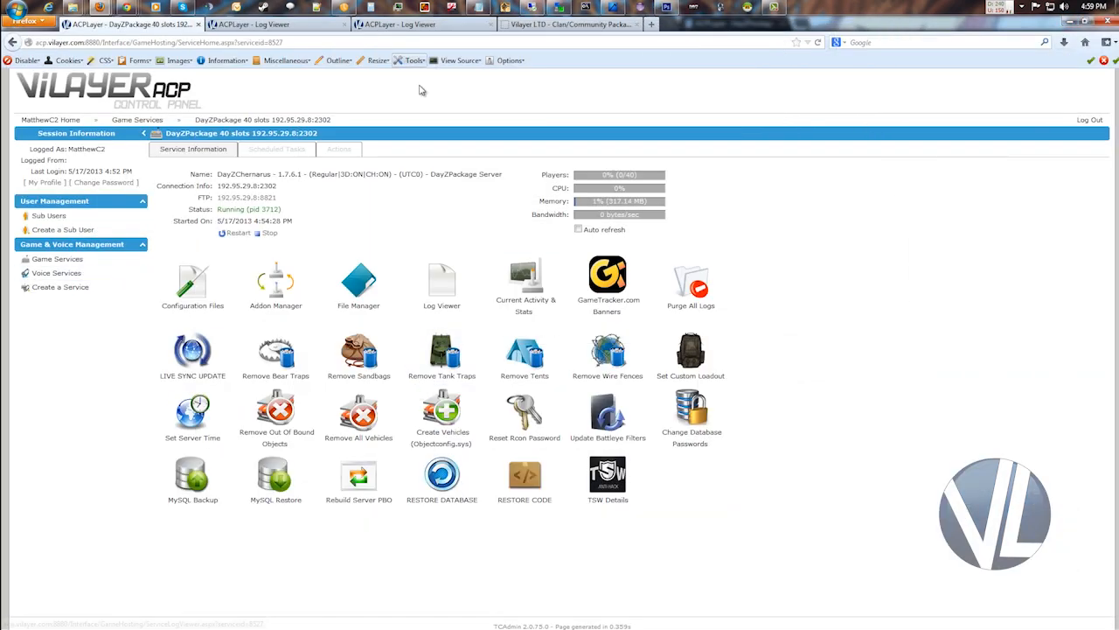
pyautogui.click(558, 8)
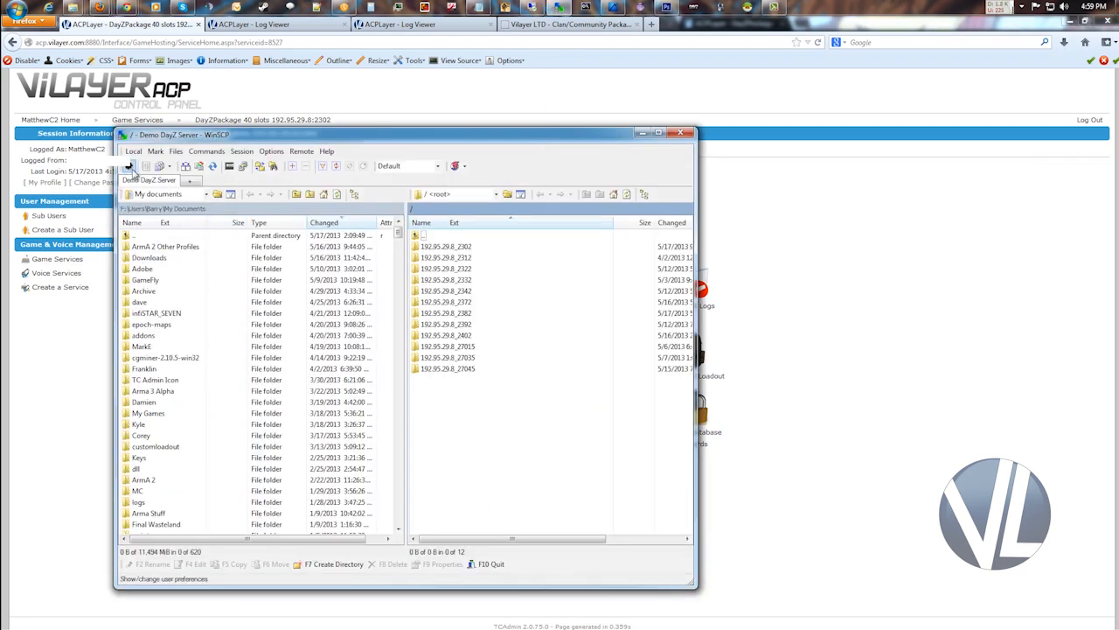
pyautogui.rightClick(149, 182)
pyautogui.click(167, 189)
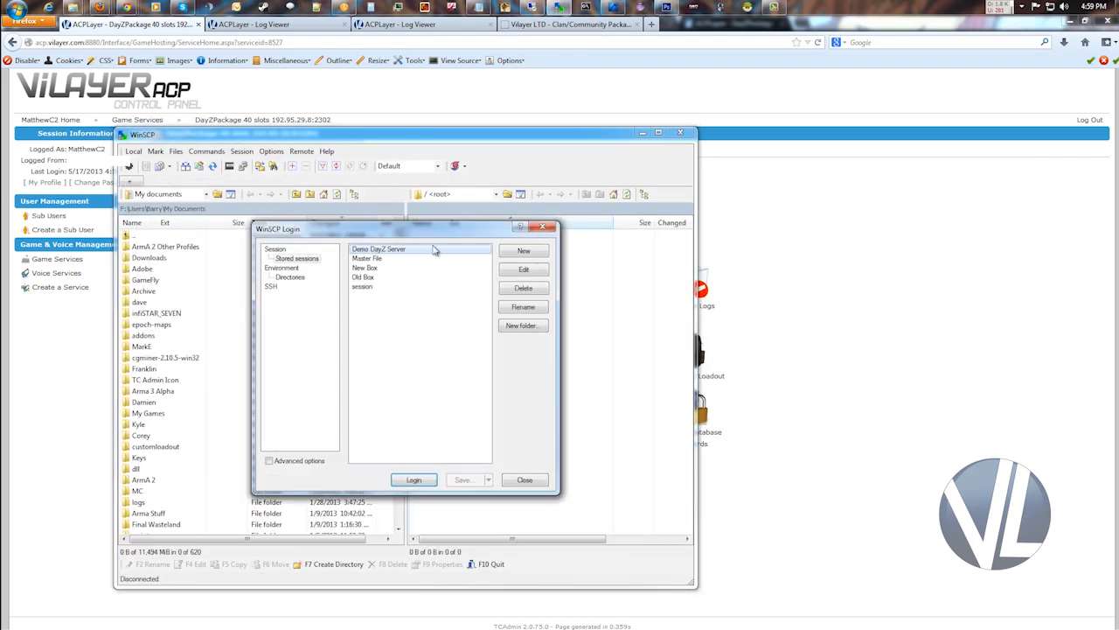
pyautogui.doubleClick(405, 251)
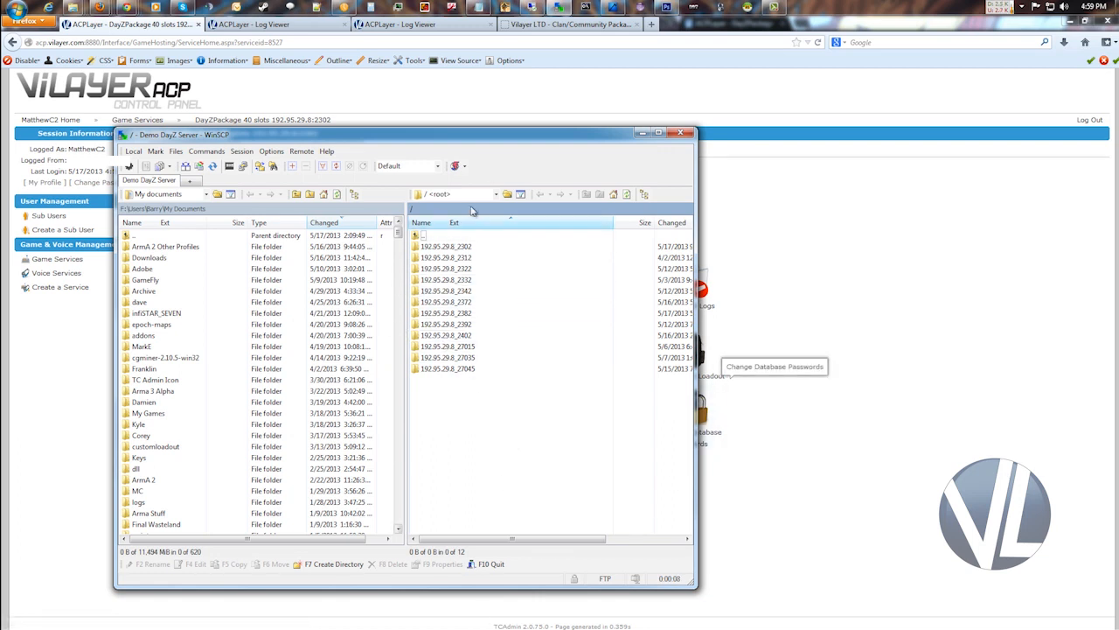
# - Open the remote folder 192.95.29.8_2302/vilayercodecustom/missions/dayz.chernarus
pyautogui.click(450, 246)
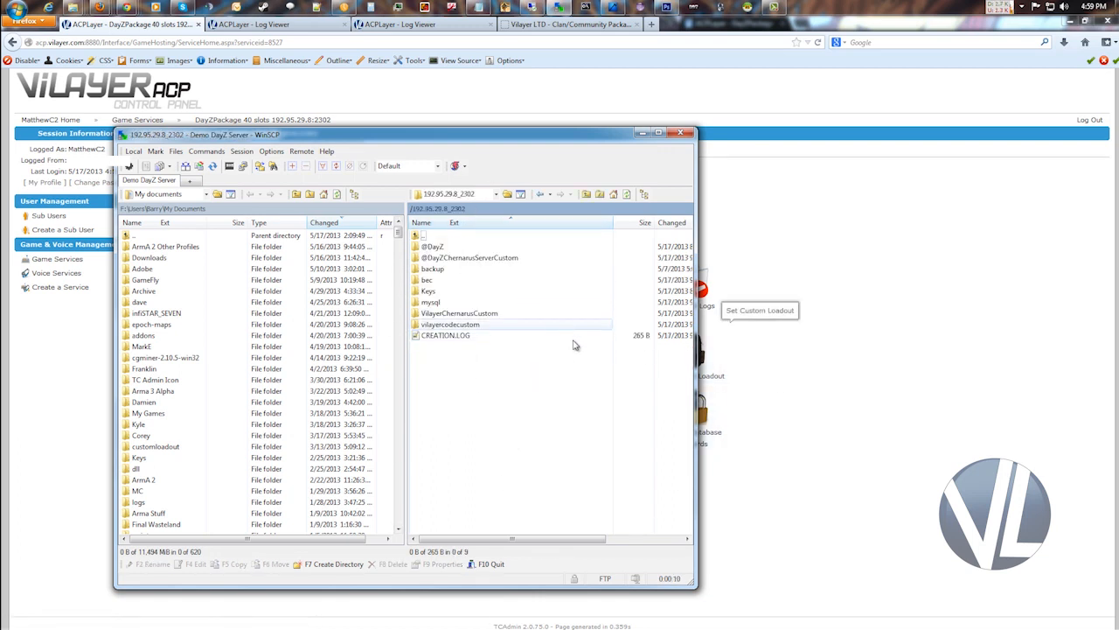
pyautogui.click(473, 325)
pyautogui.doubleClick(462, 324)
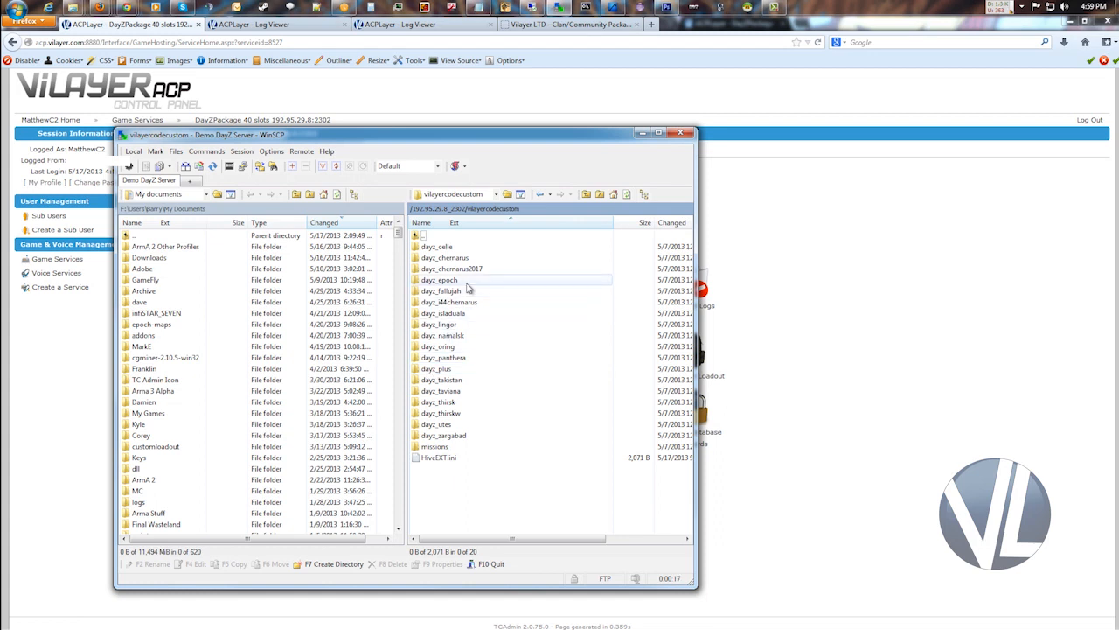
pyautogui.doubleClick(435, 447)
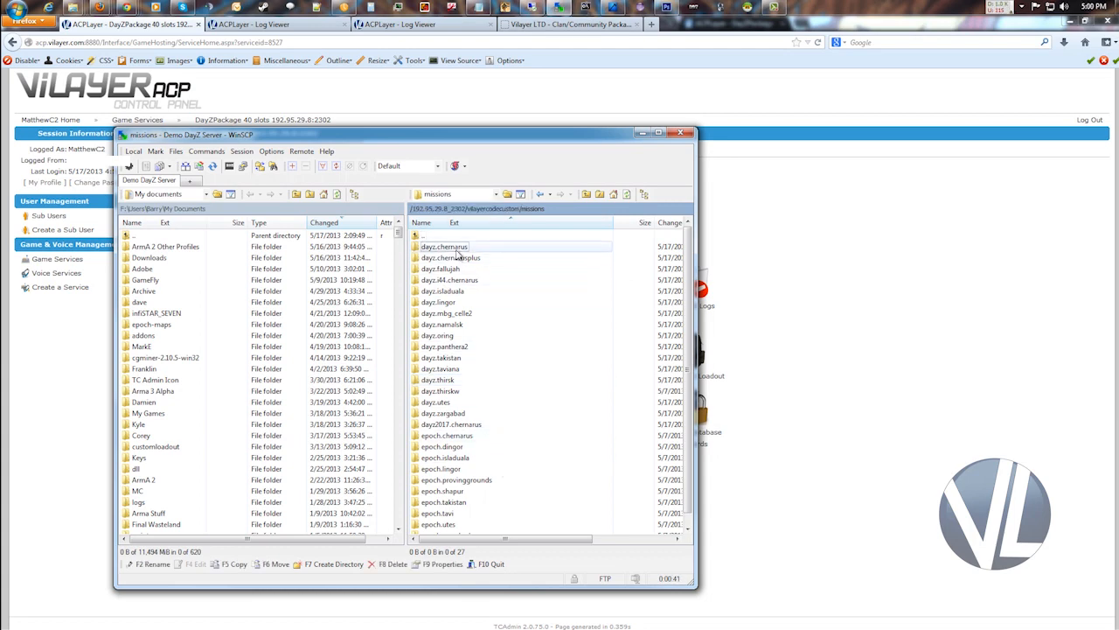
pyautogui.doubleClick(453, 249)
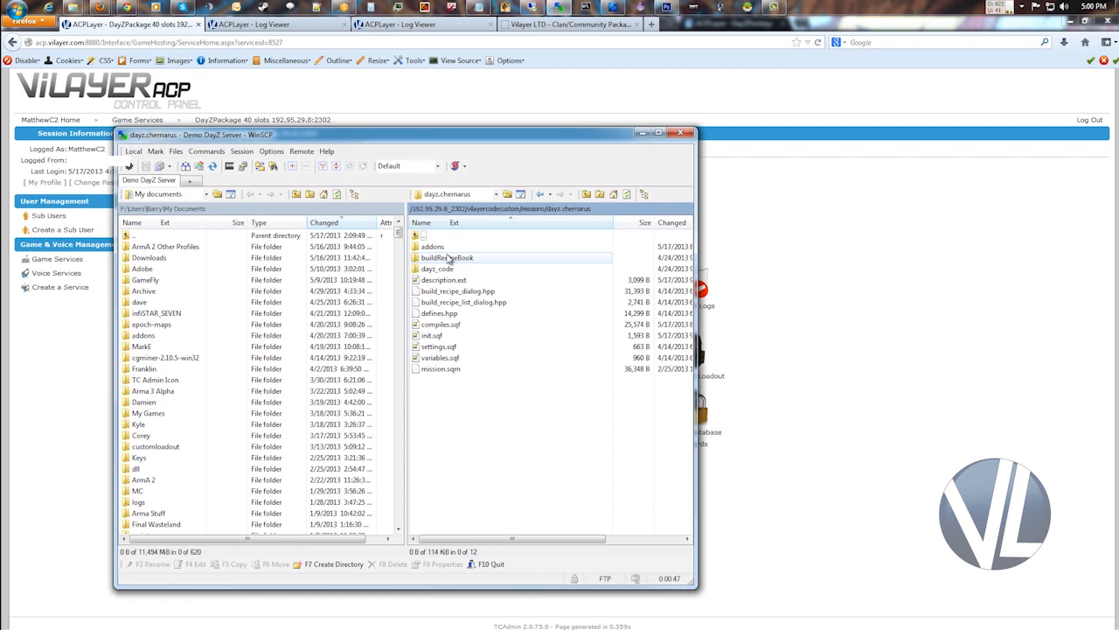
# - Upload loadscreen.jpg from the local Images folder into the remote dayz.chernarus mission folder
pyautogui.moveTo(502, 129); pyautogui.dragTo(592, 34)
pyautogui.click(445, 231)
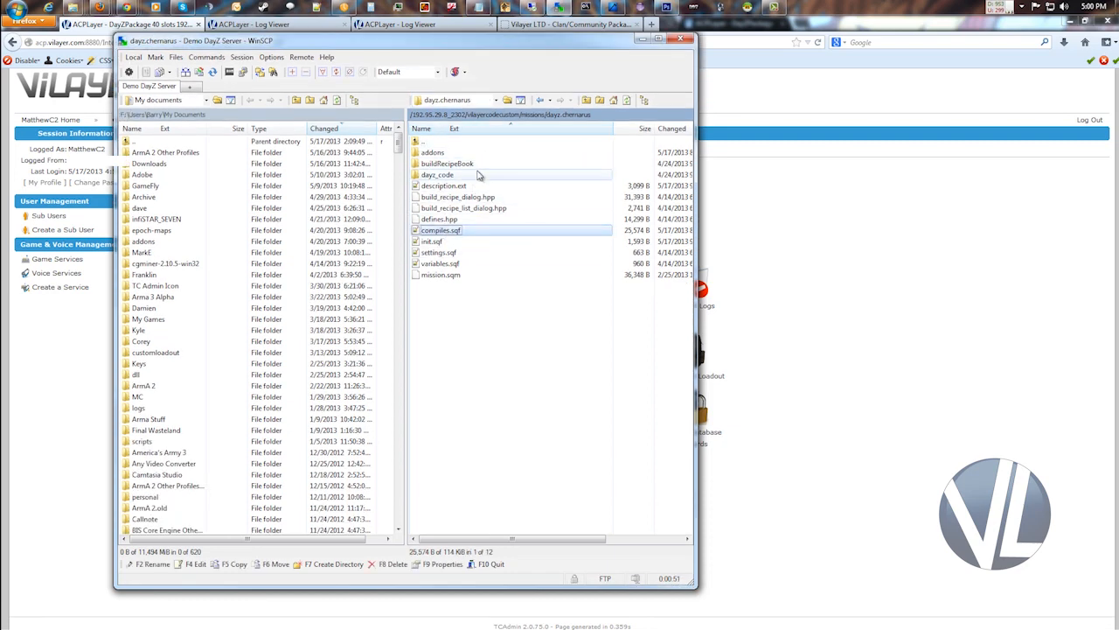
pyautogui.click(446, 187)
pyautogui.moveTo(516, 35); pyautogui.dragTo(686, 82)
pyautogui.moveTo(74, 8)
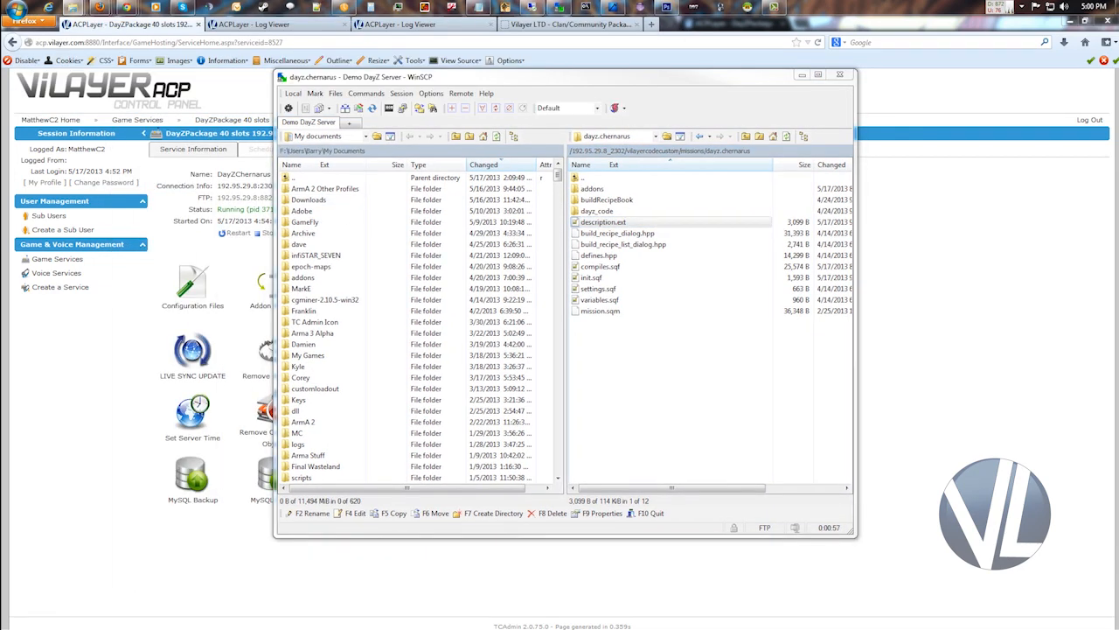
pyautogui.moveTo(370, 183); pyautogui.dragTo(643, 381)
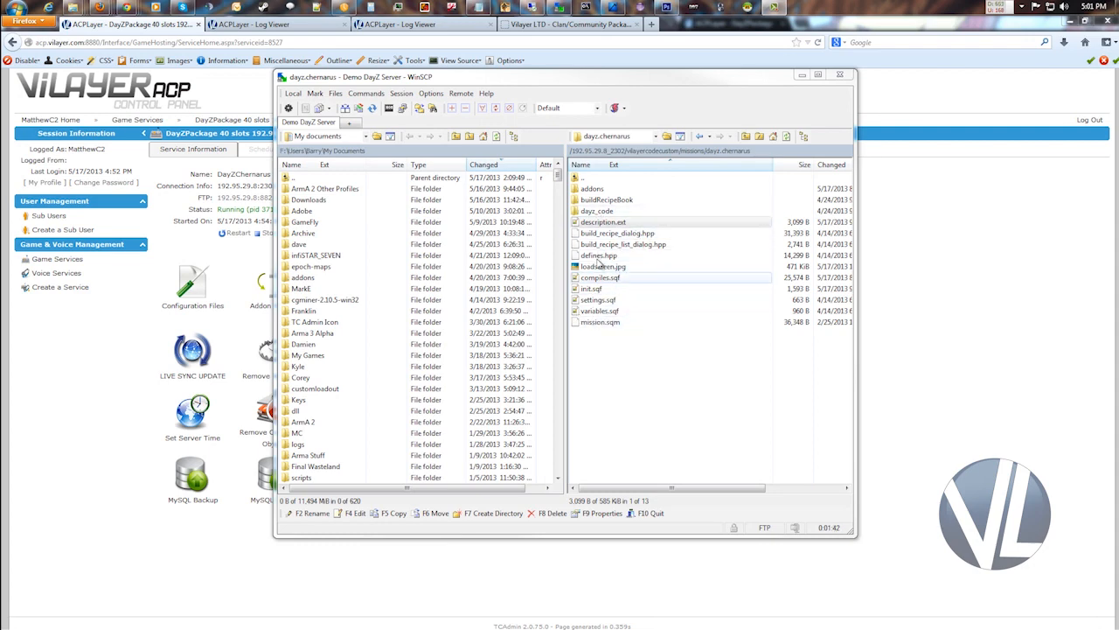
# - Open the remote description.ext for editing and locate its loadScreen line
pyautogui.rightClick(610, 224)
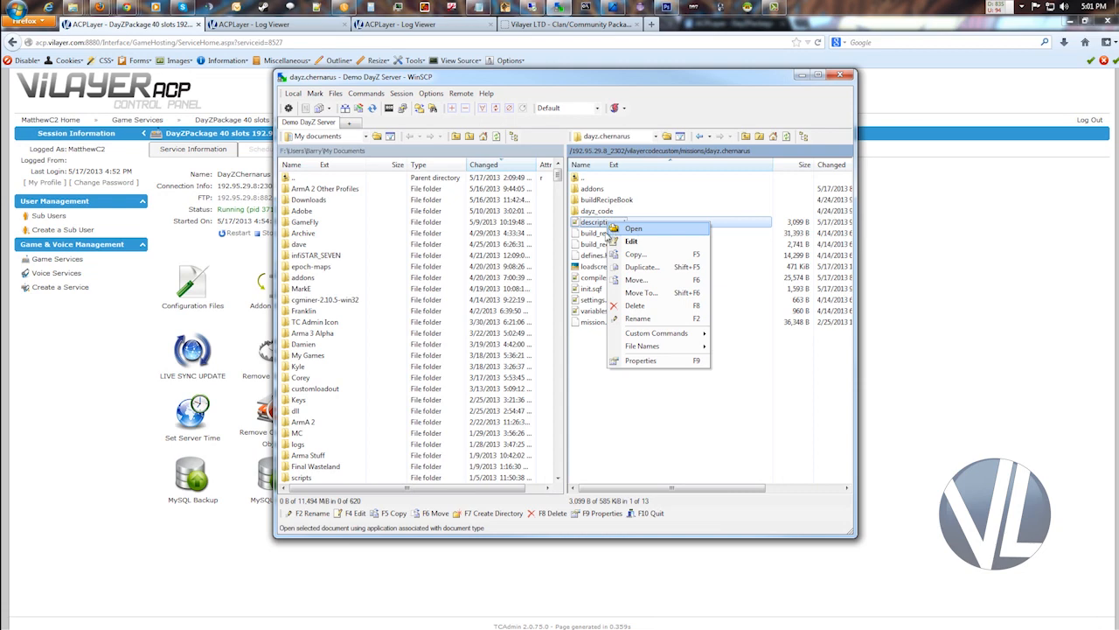
pyautogui.click(658, 249)
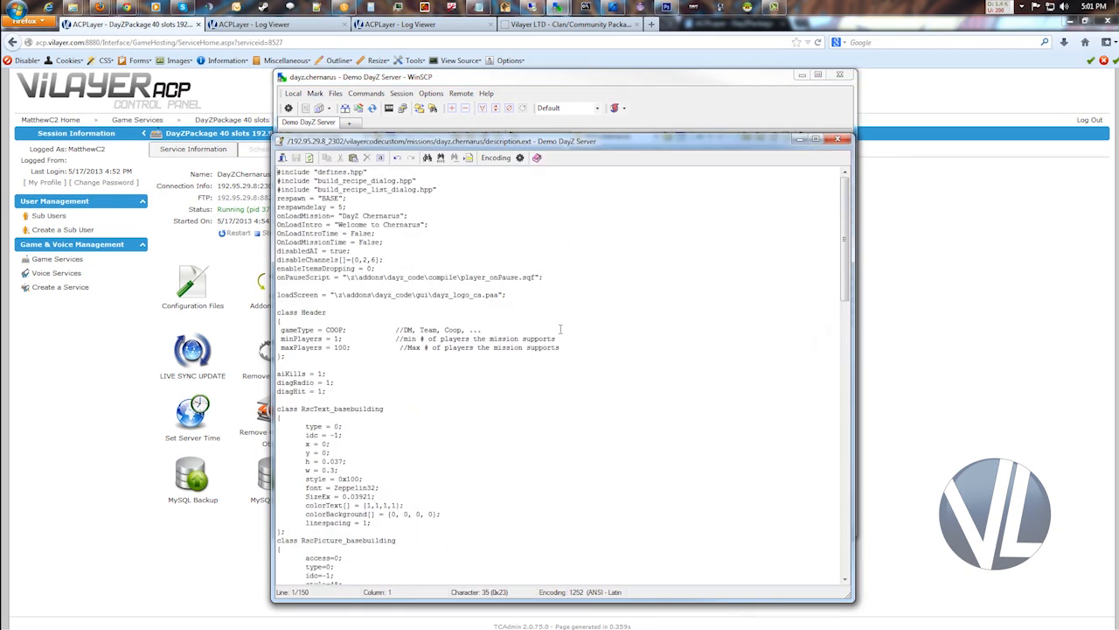
pyautogui.moveTo(539, 292); pyautogui.dragTo(280, 296)
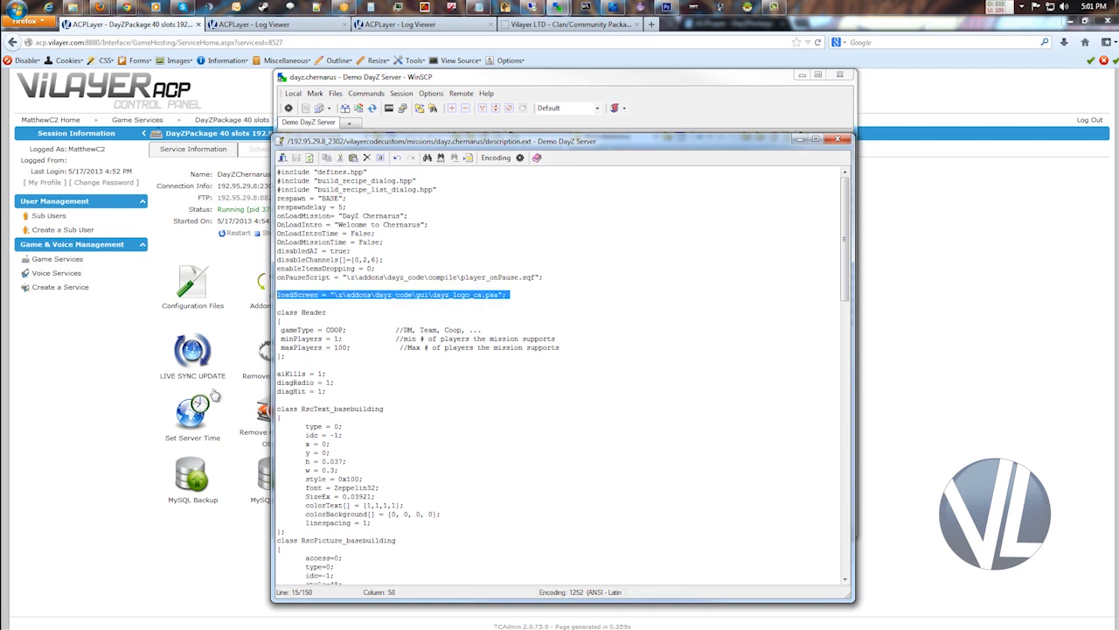
pyautogui.click(510, 299)
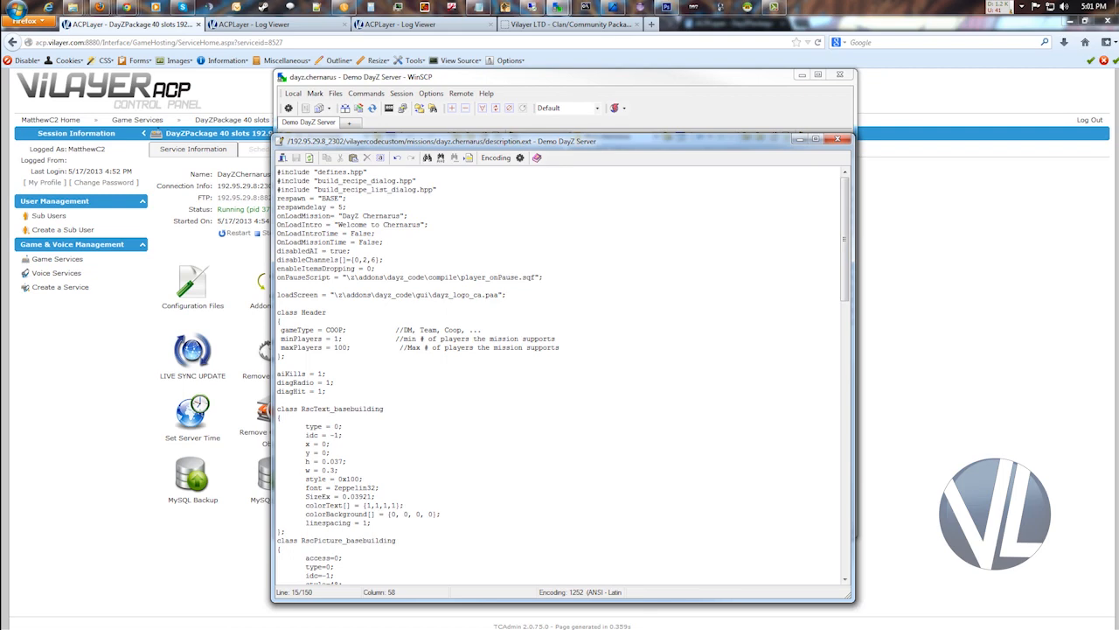
# - Check the name of the loading screen image in the local Images folder
pyautogui.moveTo(685, 161); pyautogui.dragTo(741, 157)
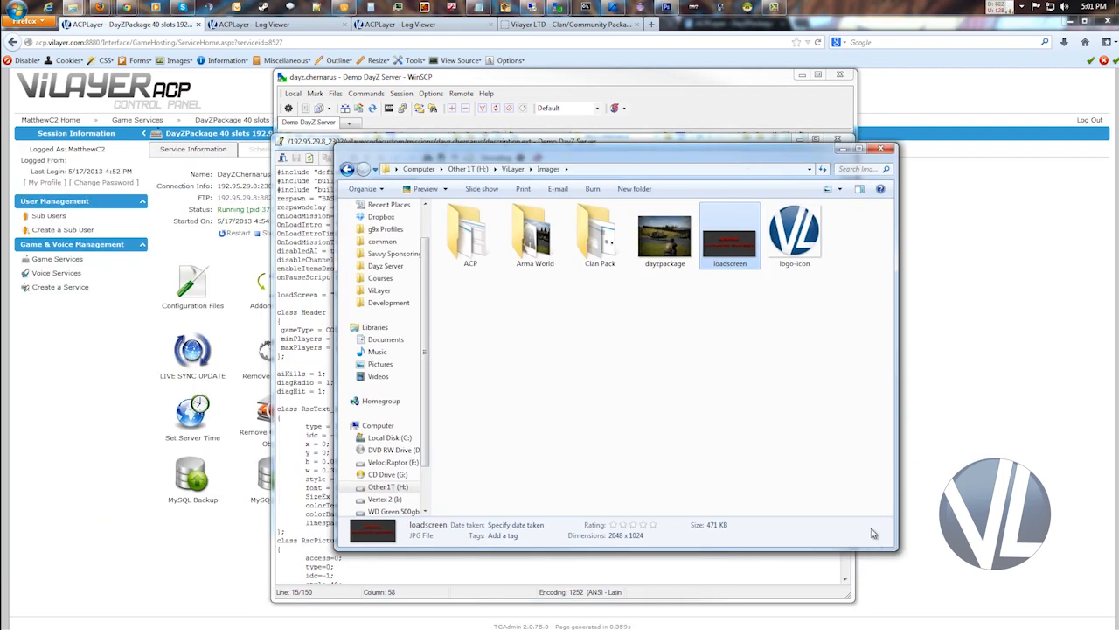
pyautogui.click(697, 249)
pyautogui.click(754, 249)
pyautogui.click(844, 150)
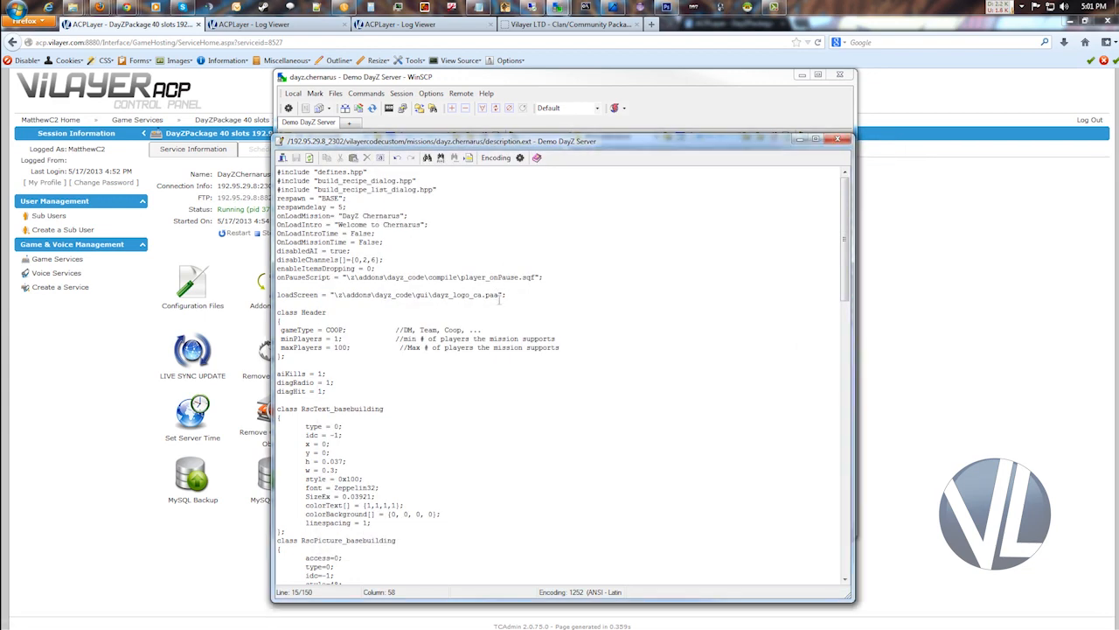
# - Replace the loadScreen path in description.ext with loadscreen.jpg, then save and close the file
pyautogui.moveTo(499, 295); pyautogui.dragTo(333, 294)
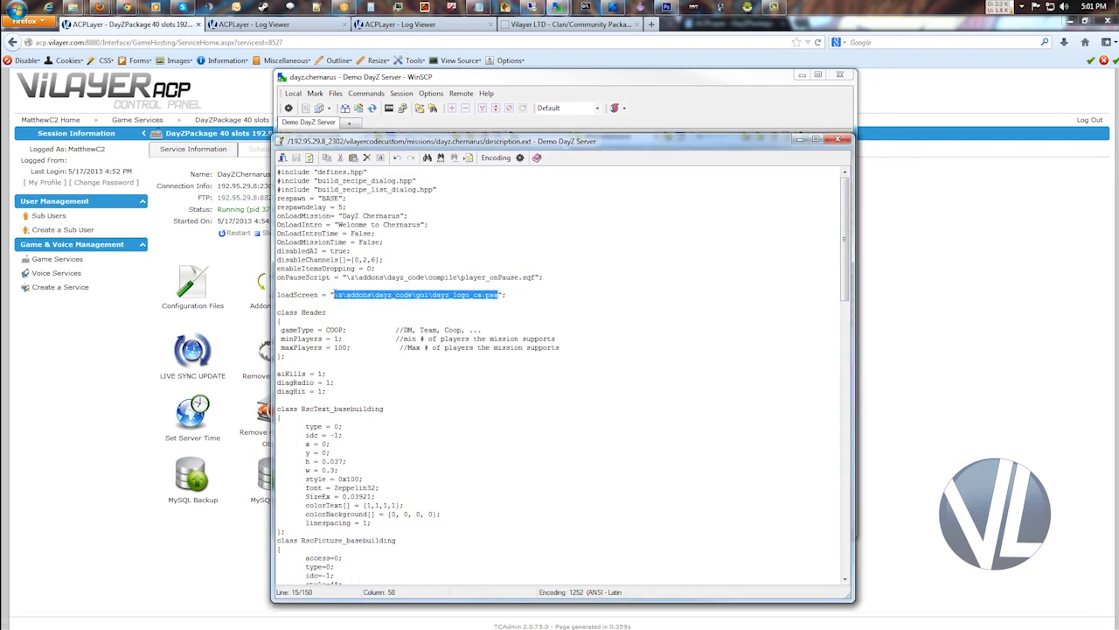
pyautogui.write('loadscreen.jpg')
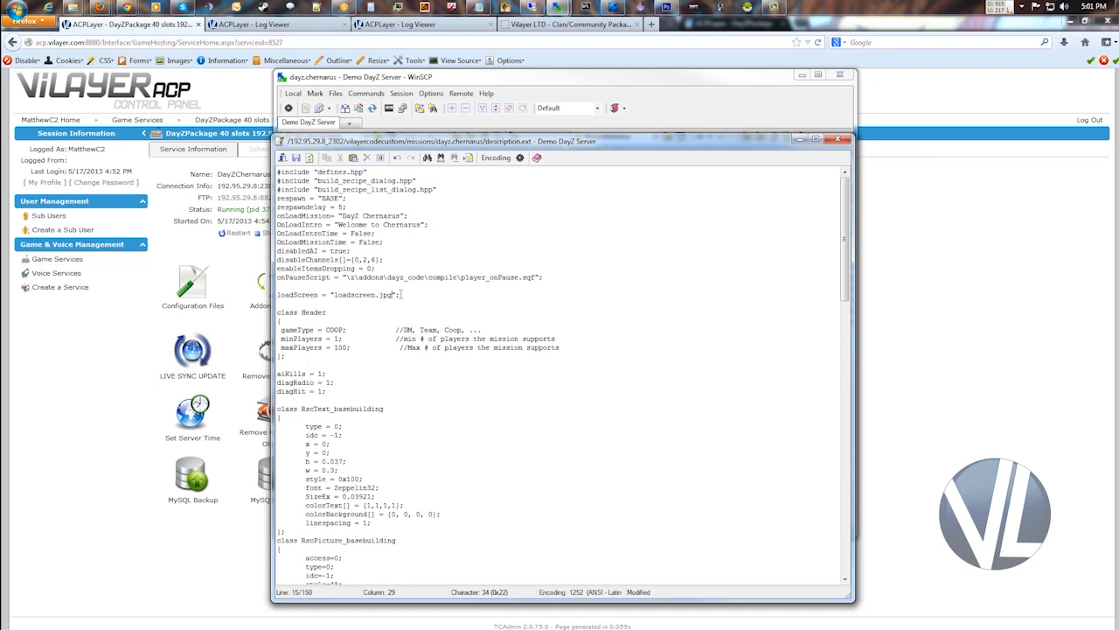
pyautogui.click(507, 289)
pyautogui.hotkey('ctrl', 's')
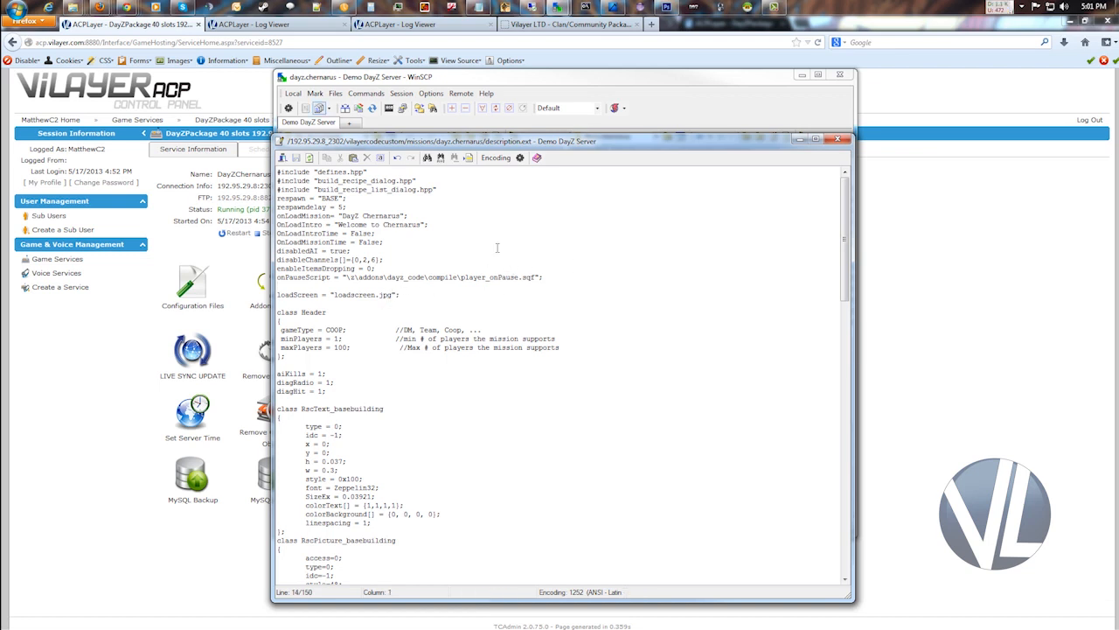
pyautogui.click(843, 141)
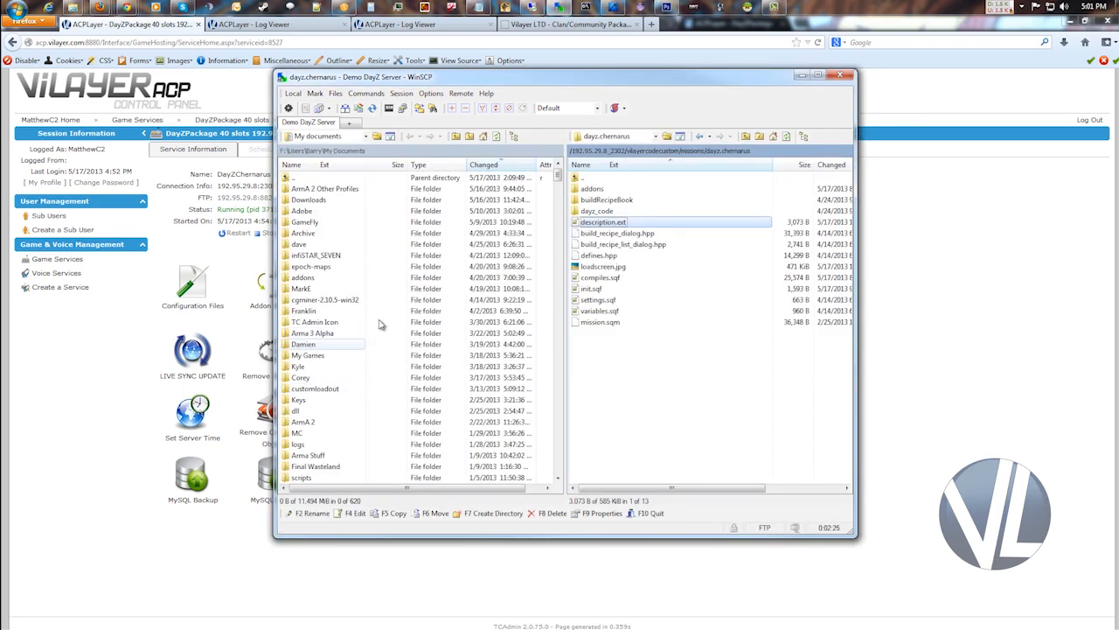
# - Close WinSCP and restart the DayZ server from the ViLayer control panel
pyautogui.click(838, 75)
pyautogui.click(238, 234)
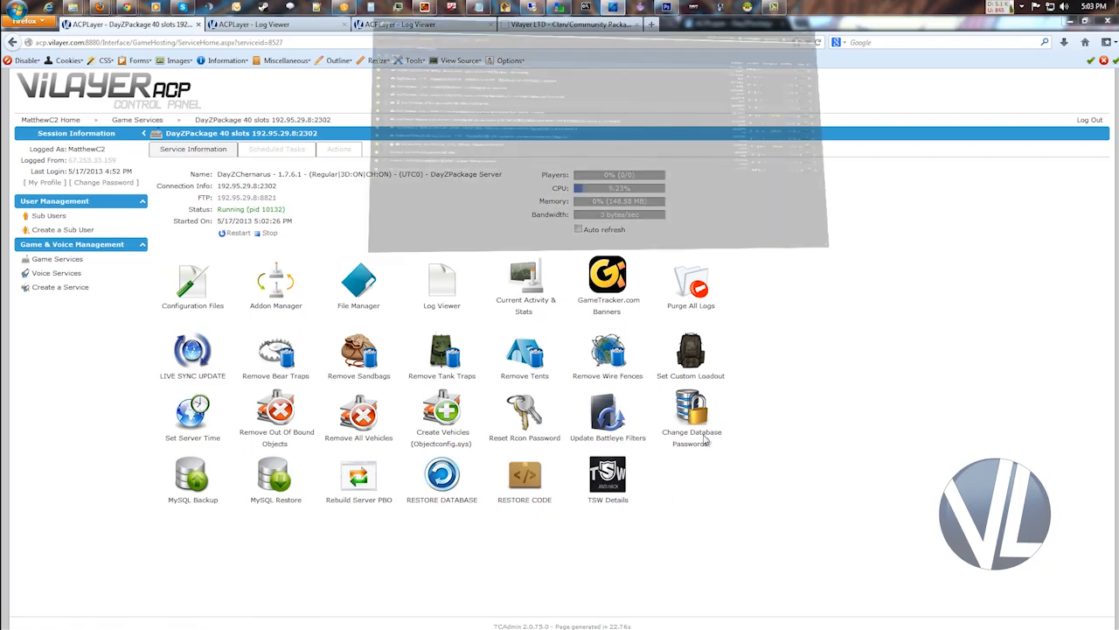
# - Switch to DayZ Commander, join the DayZPackage server and check the custom loading screen in the game
pyautogui.click(612, 8)
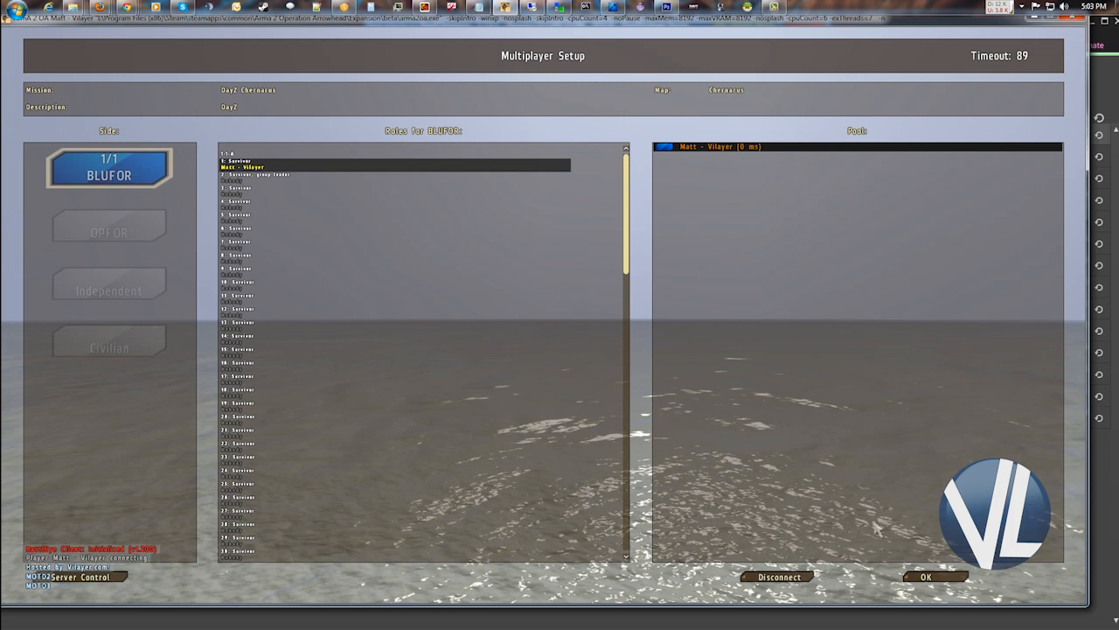
pyautogui.click(926, 577)
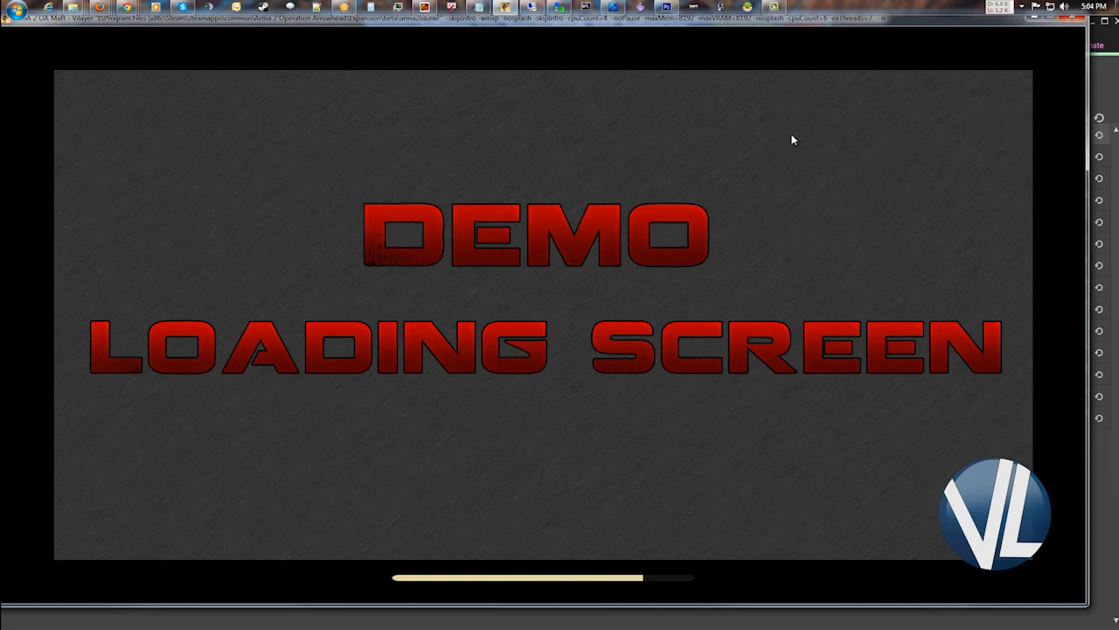
pyautogui.click(613, 7)
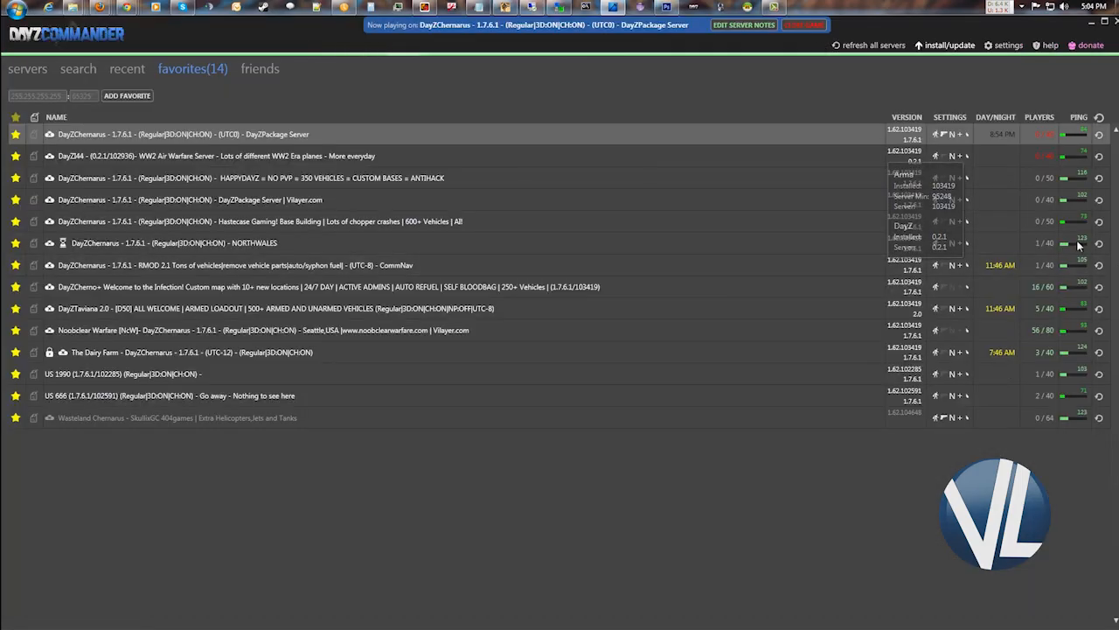
# - Switch to the ViLayer control panel in Firefox and open the vilayercodecustom\missions\dayz.chernarus folder in its File Manager
pyautogui.click(100, 7)
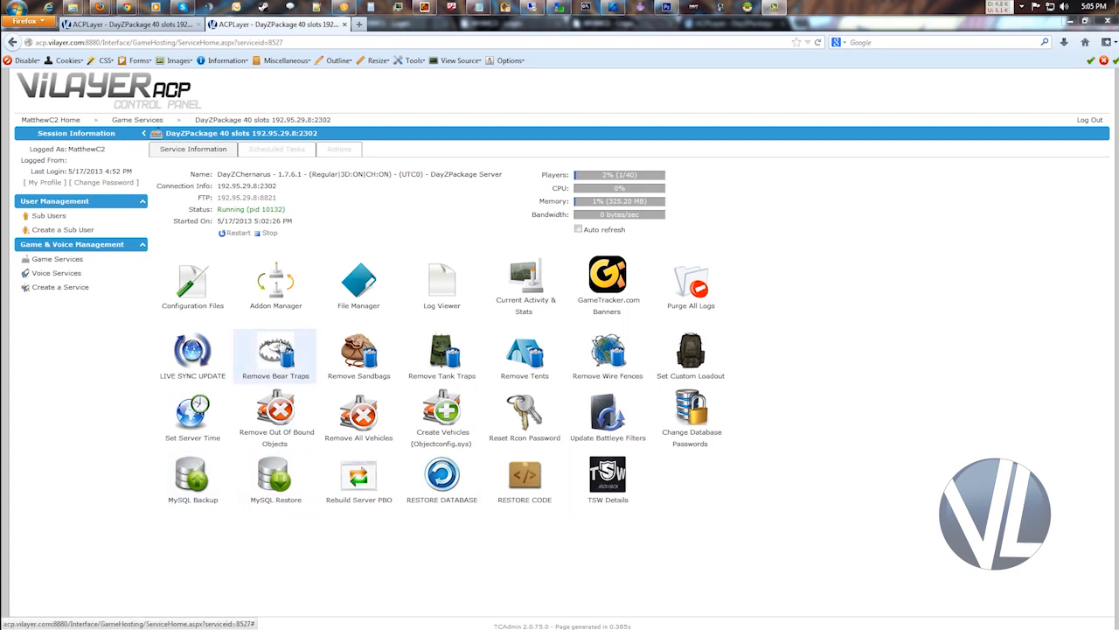
pyautogui.click(359, 281)
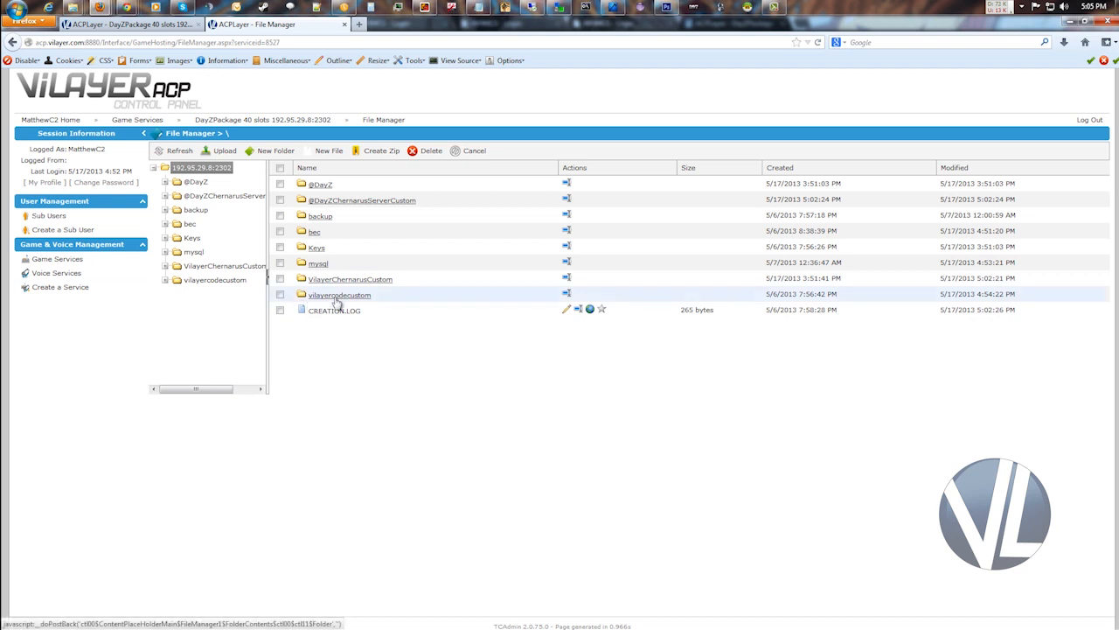
pyautogui.click(165, 280)
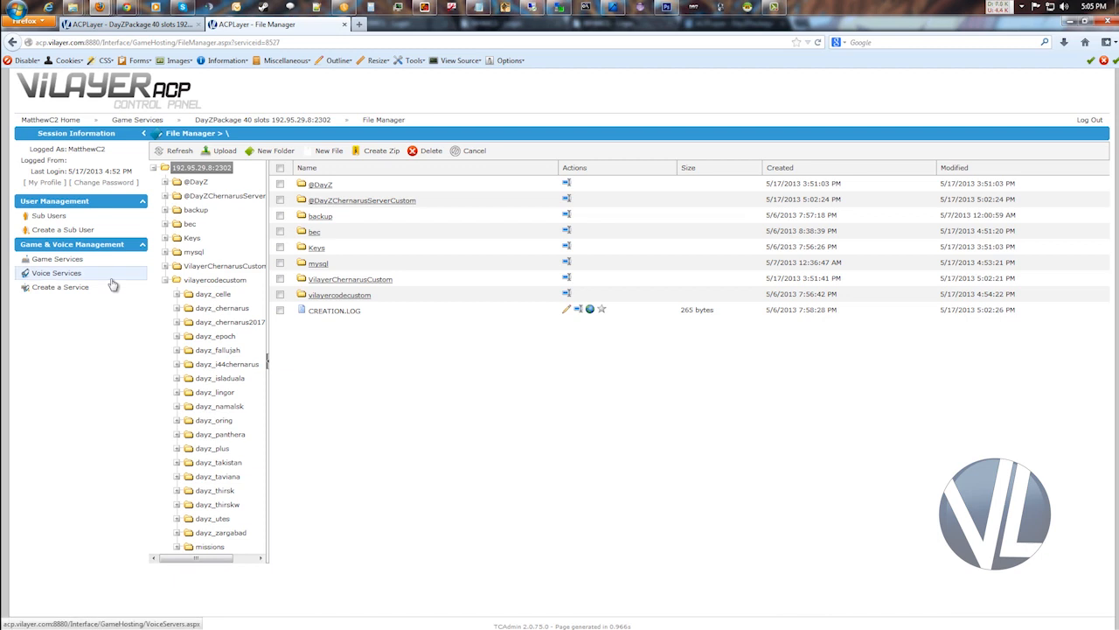
pyautogui.click(177, 547)
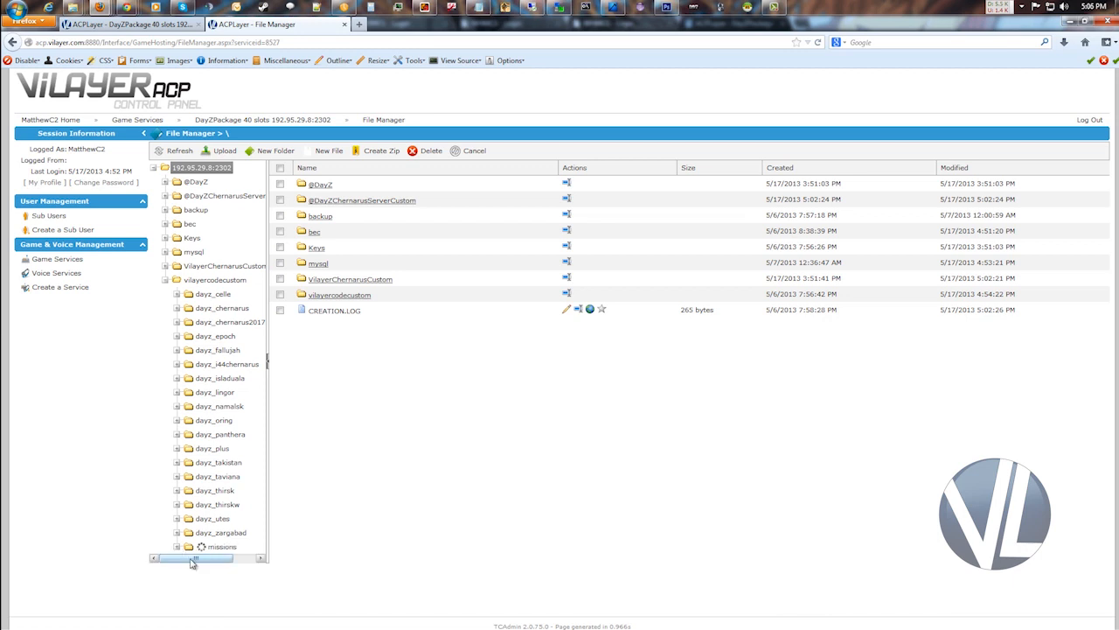
pyautogui.scroll(-6, 218, 559)
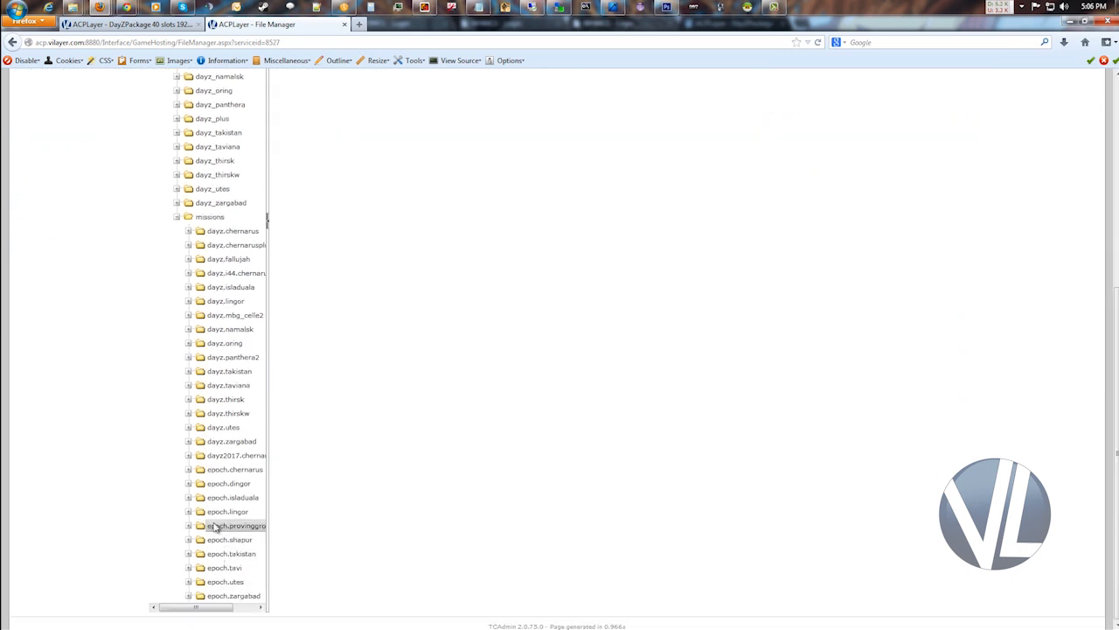
pyautogui.click(231, 234)
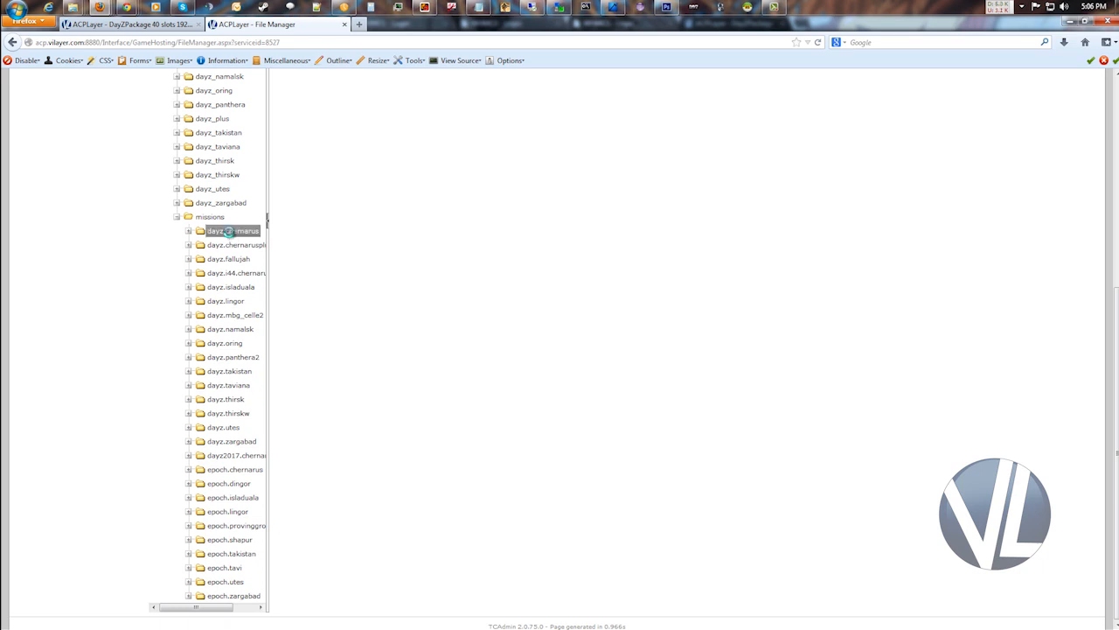
pyautogui.scroll(6, 487, 513)
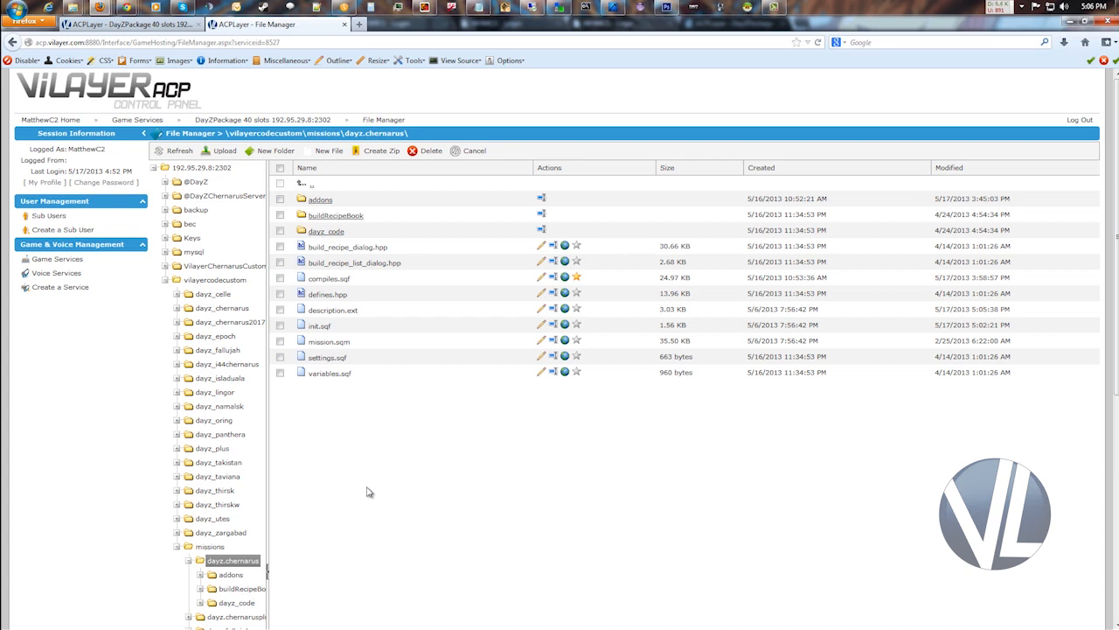
# - Upload the loadscreen image from the local ViLayer\Images folder to the dayz.chernarus mission folder and close the upload dialog
pyautogui.click(225, 161)
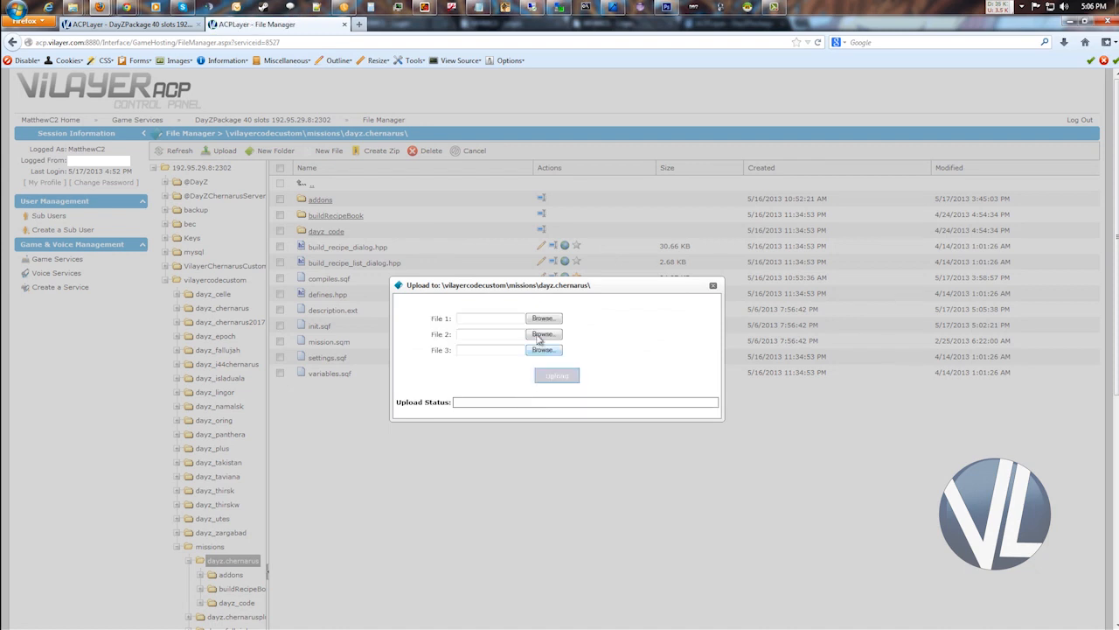
pyautogui.click(544, 333)
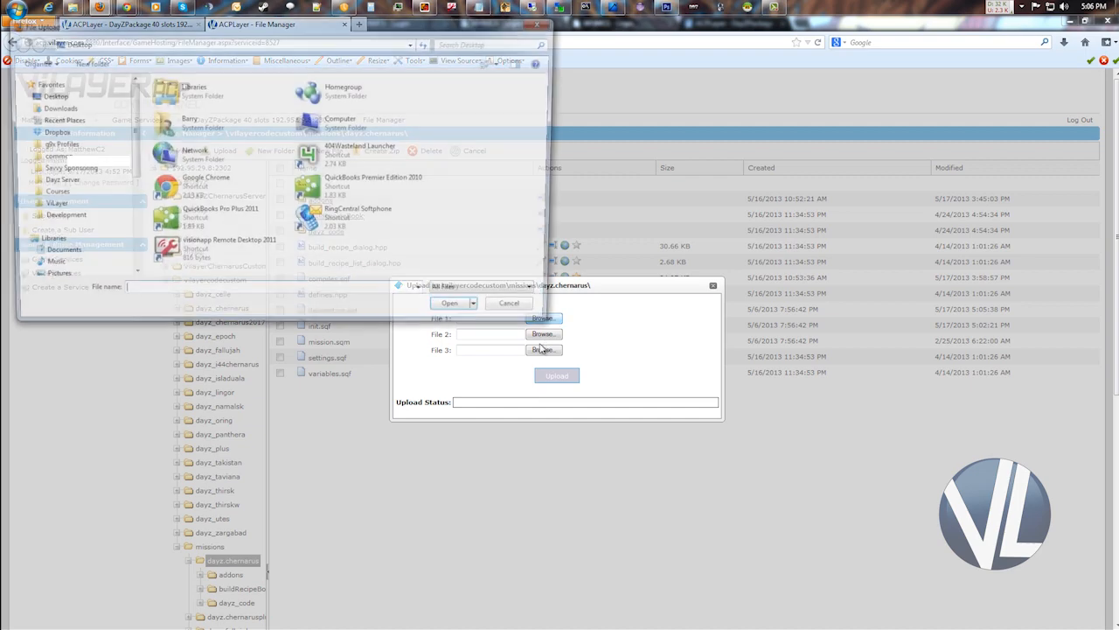
pyautogui.click(57, 207)
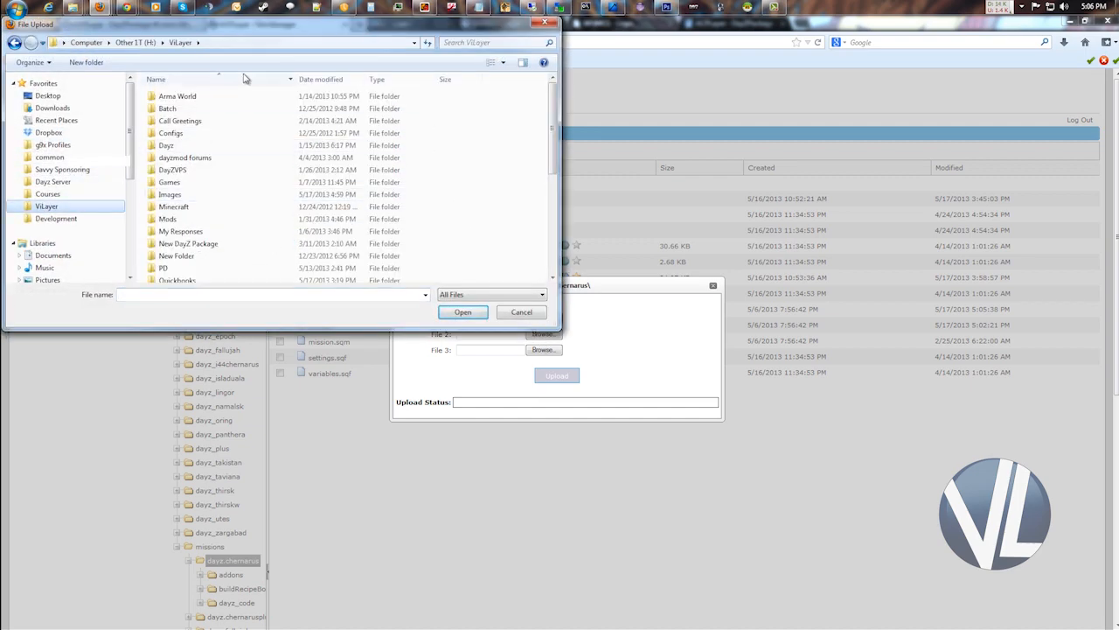
pyautogui.doubleClick(254, 196)
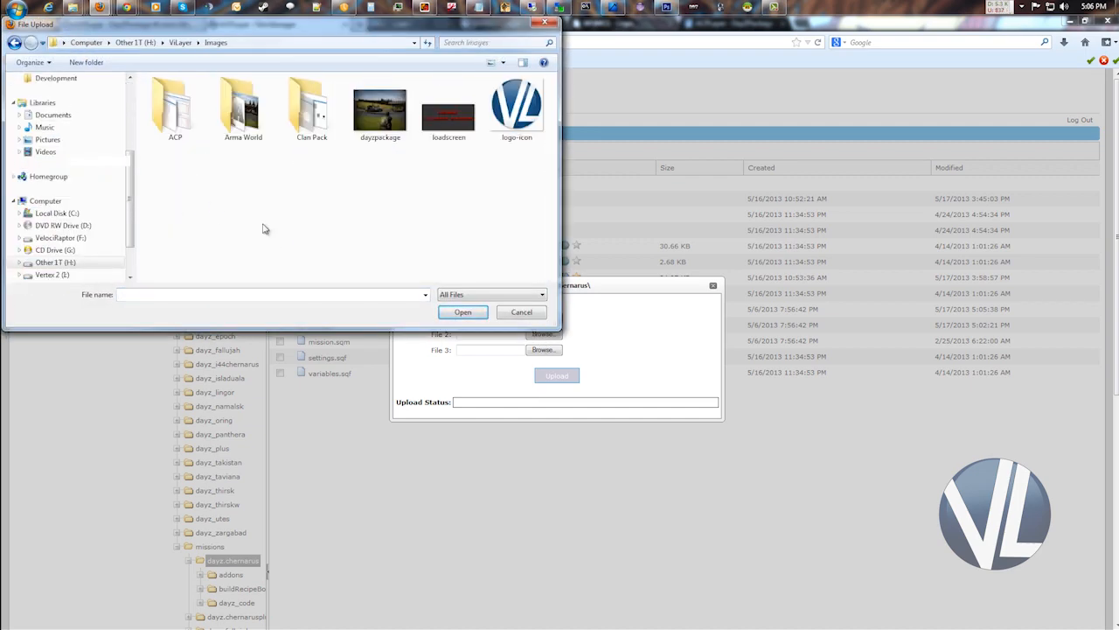
pyautogui.doubleClick(450, 109)
pyautogui.click(557, 376)
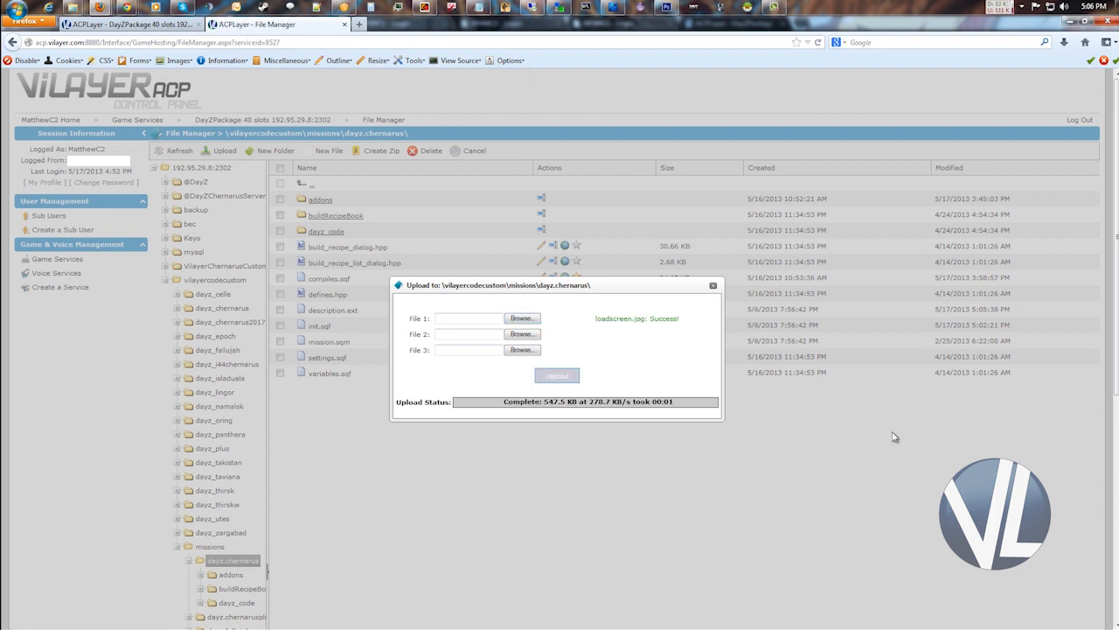
pyautogui.click(713, 287)
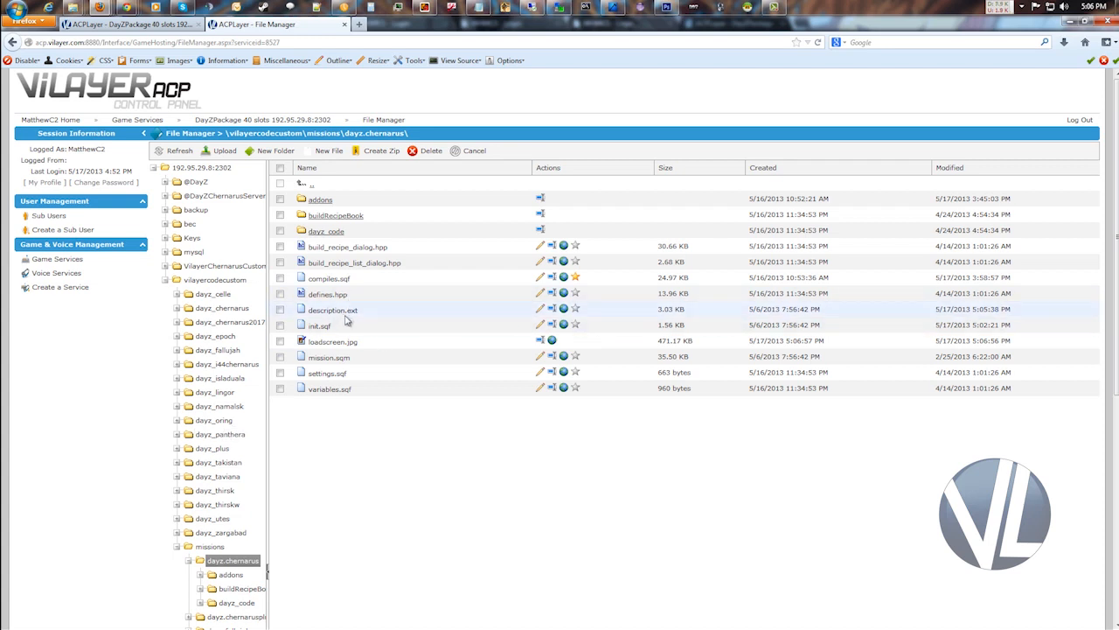
# - Edit description.ext online, replacing the loadScreen path with loadscreen.jpg, and save the file
pyautogui.click(540, 310)
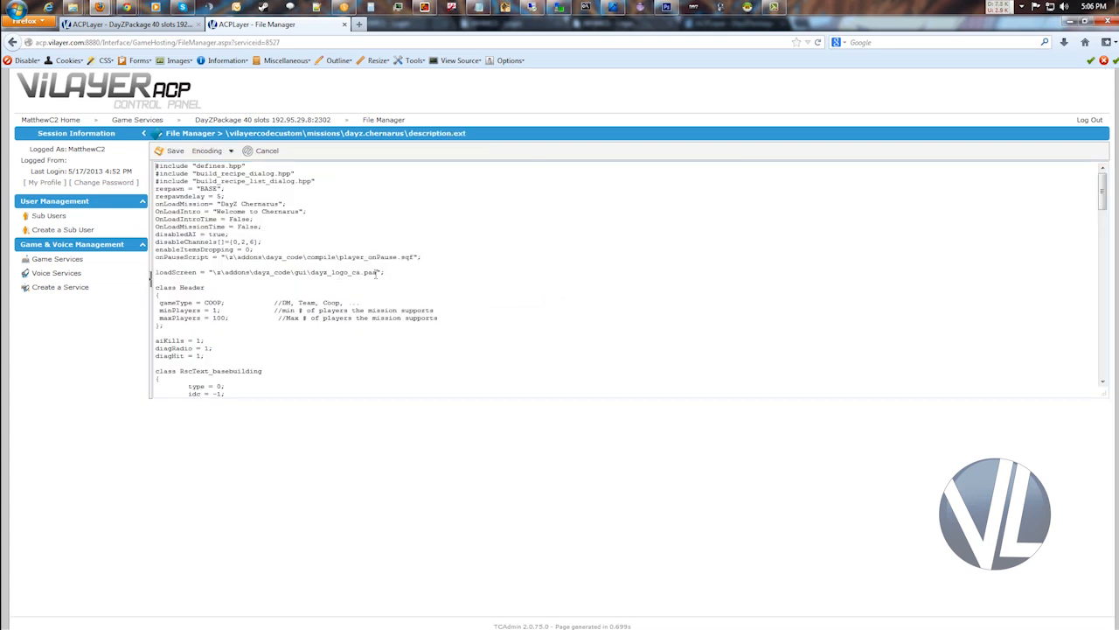
pyautogui.moveTo(378, 272); pyautogui.dragTo(218, 274)
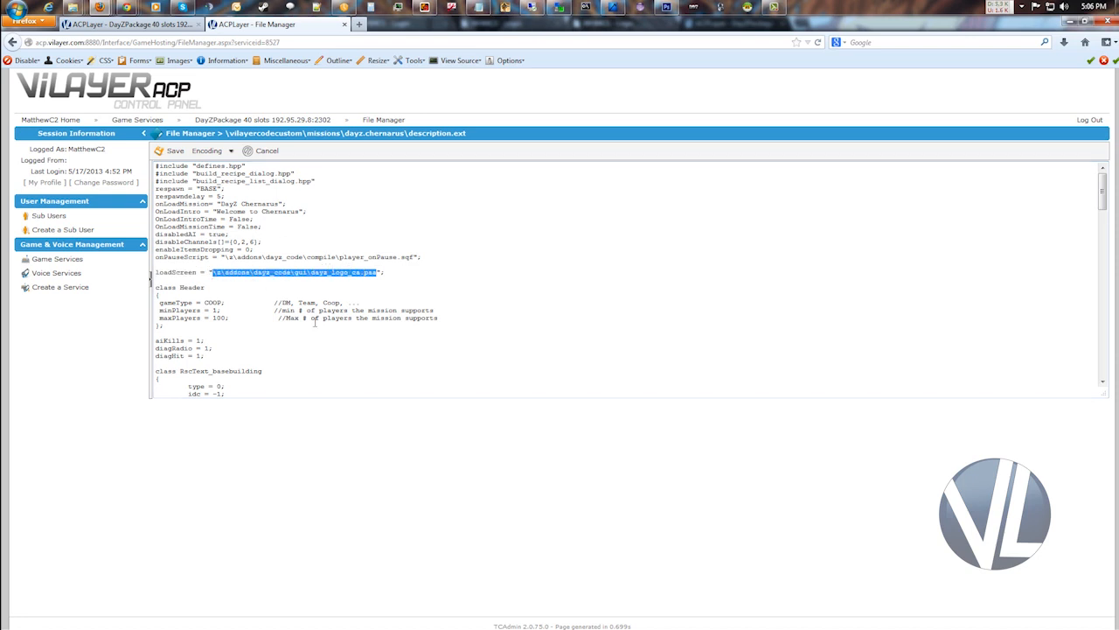
pyautogui.write('loadScreen = "loadscreen.jpg')
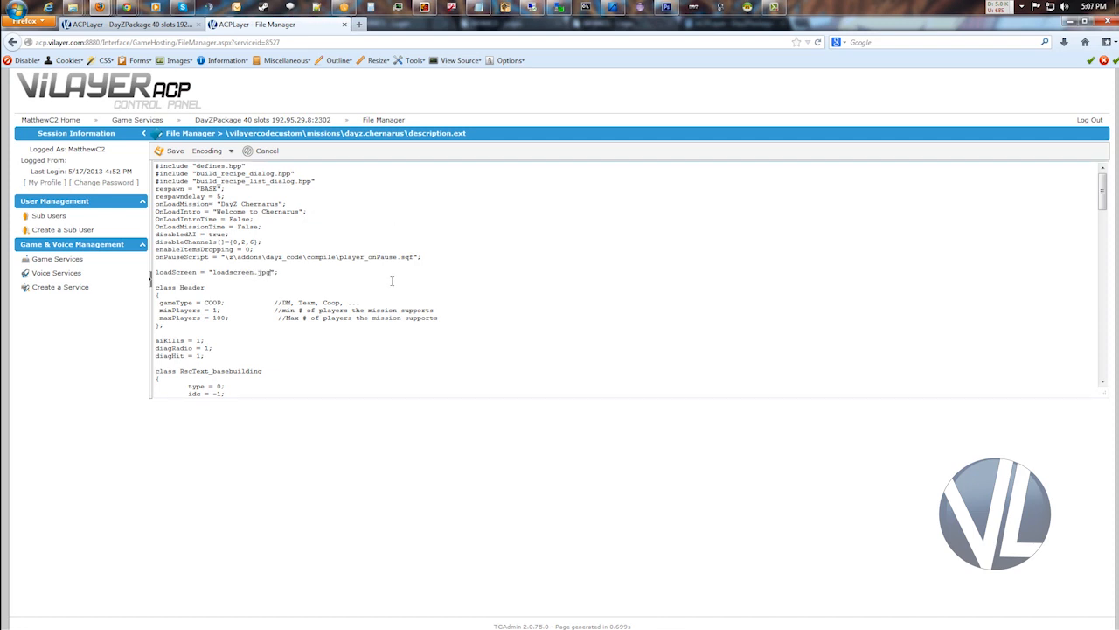
pyautogui.click(164, 151)
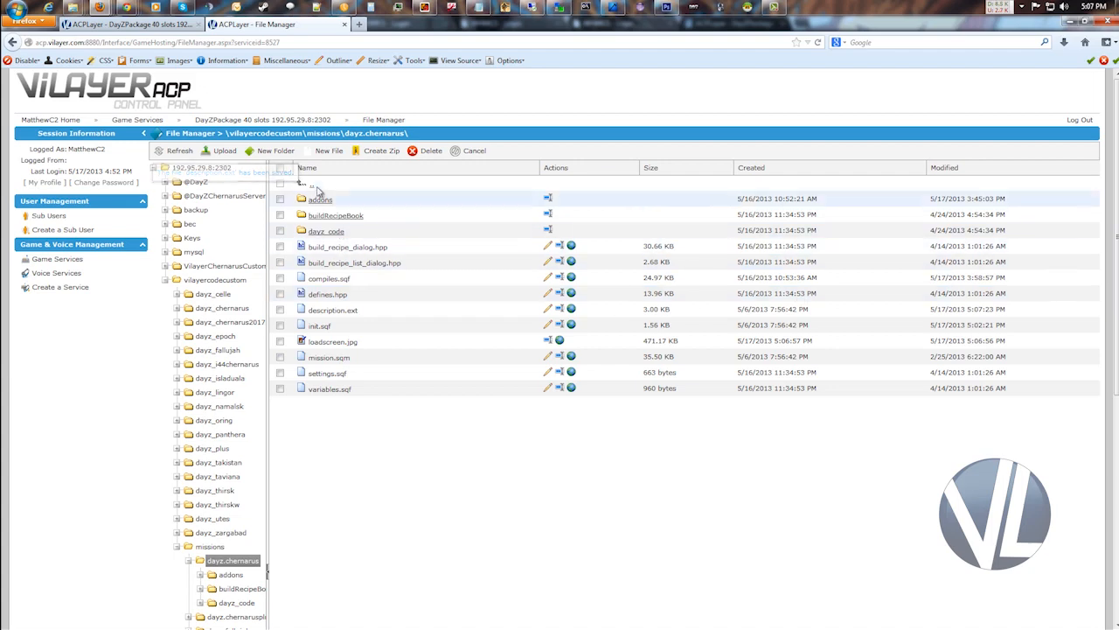
# - Restart the DayZ server from its service page and rejoin it through DayZ Commander to test the loading screen
pyautogui.click(303, 121)
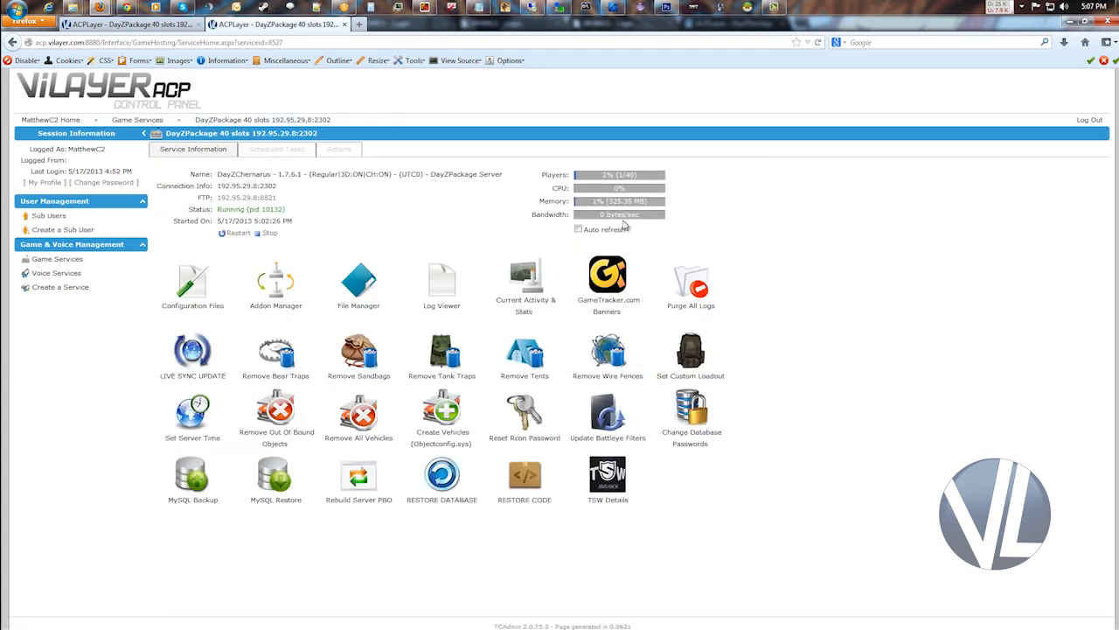
pyautogui.click(238, 235)
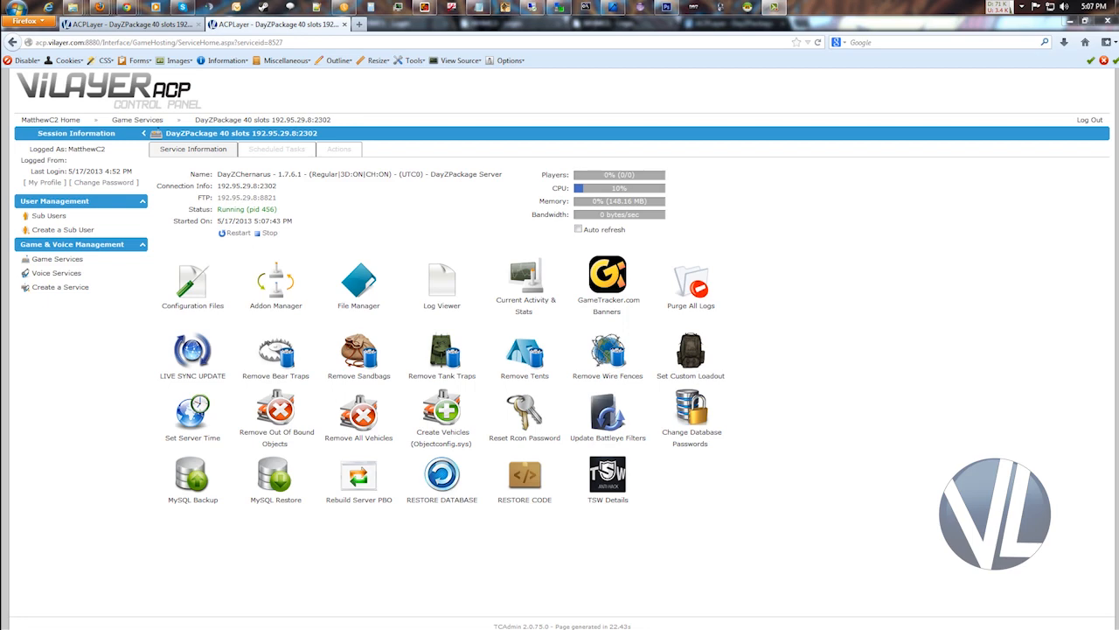
pyautogui.click(612, 7)
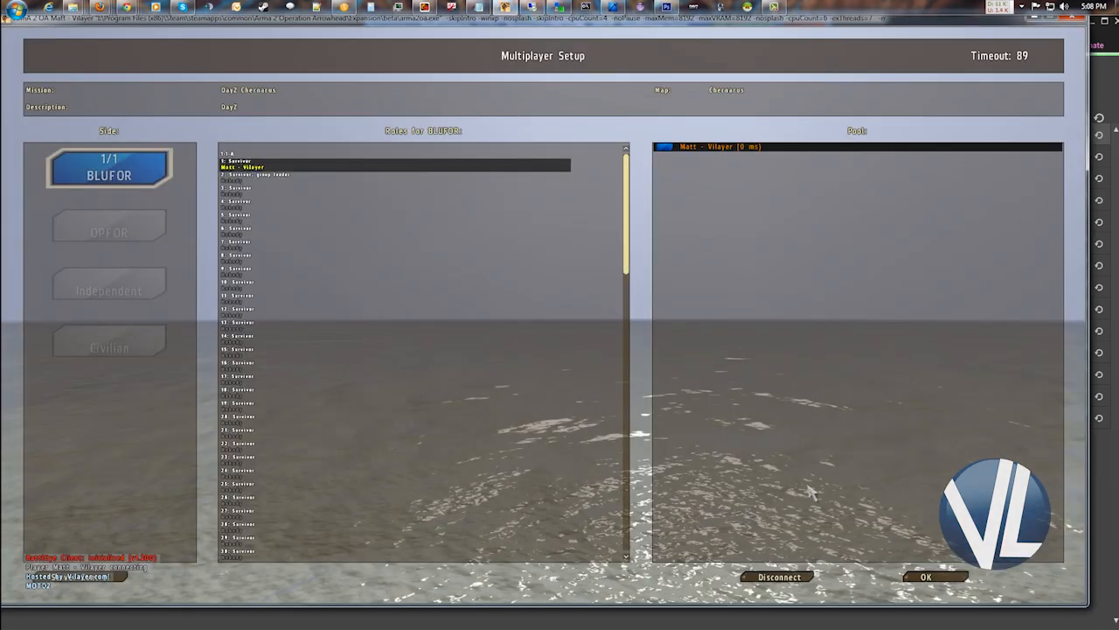
pyautogui.click(922, 577)
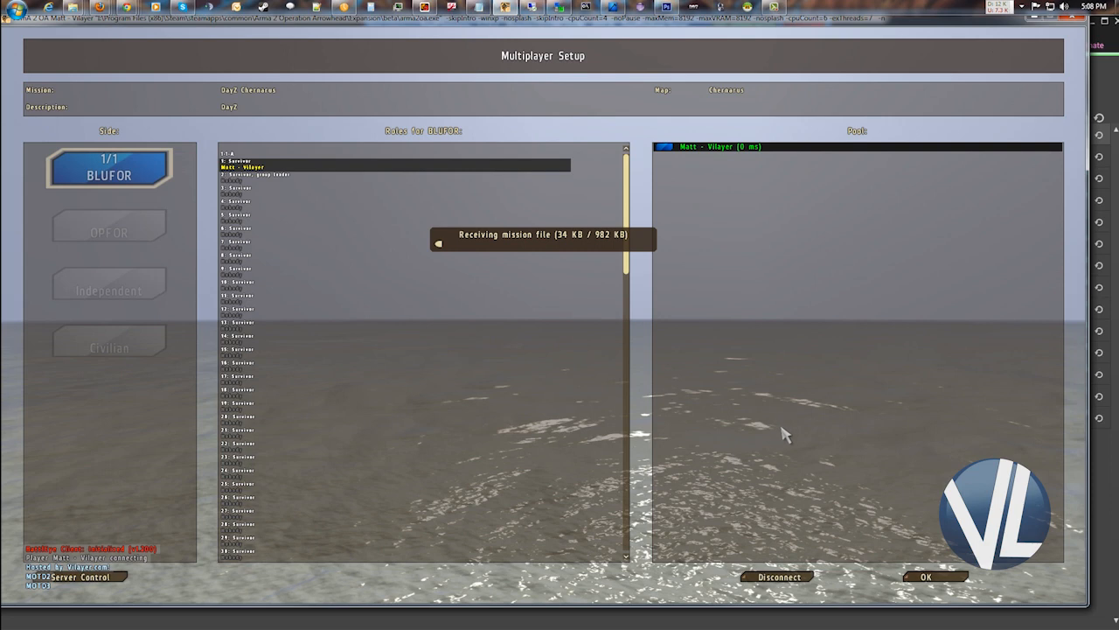